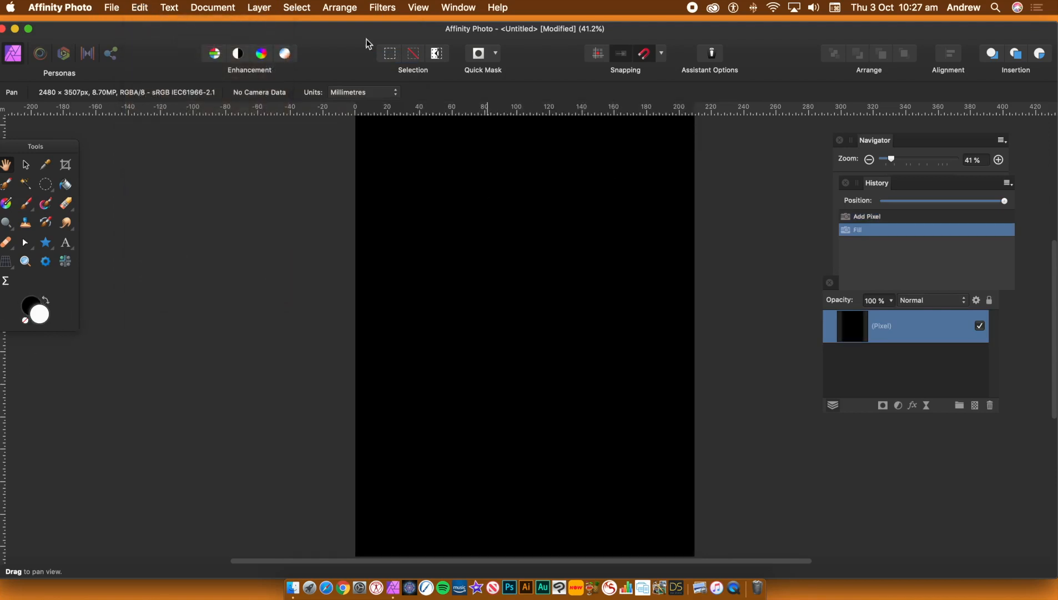
Step: Open the Procedural Texture filter on the black pixel layer and add an equation that affects the R, G and B channels
{"action": "left_click", "coordinate": [381, 8]}
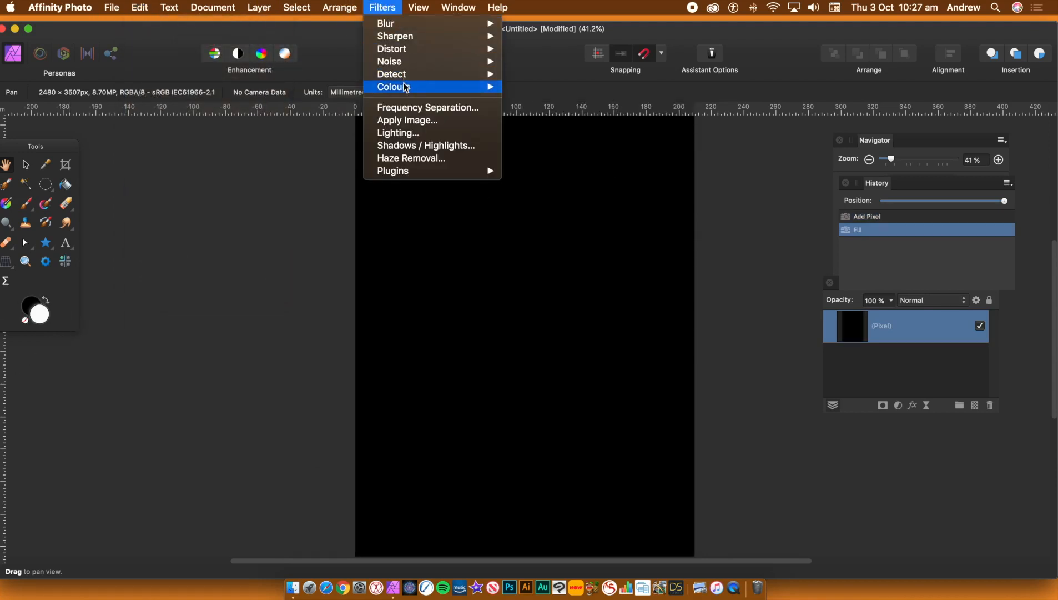
{"action": "mouse_move", "coordinate": [405, 88]}
{"action": "left_click", "coordinate": [553, 319]}
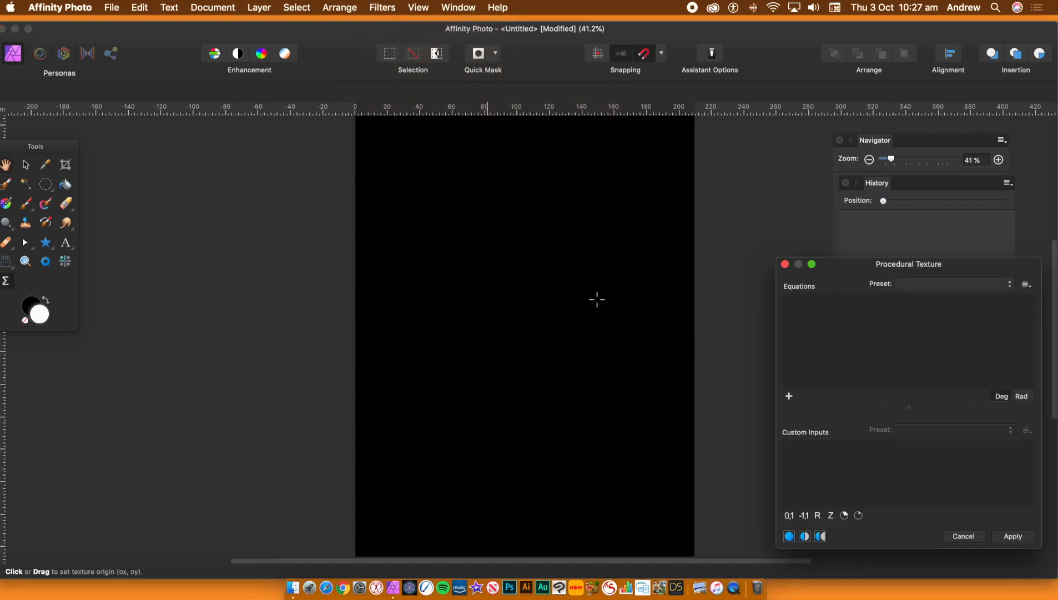
{"action": "left_click_drag", "start_coordinate": [866, 264], "coordinate": [787, 233]}
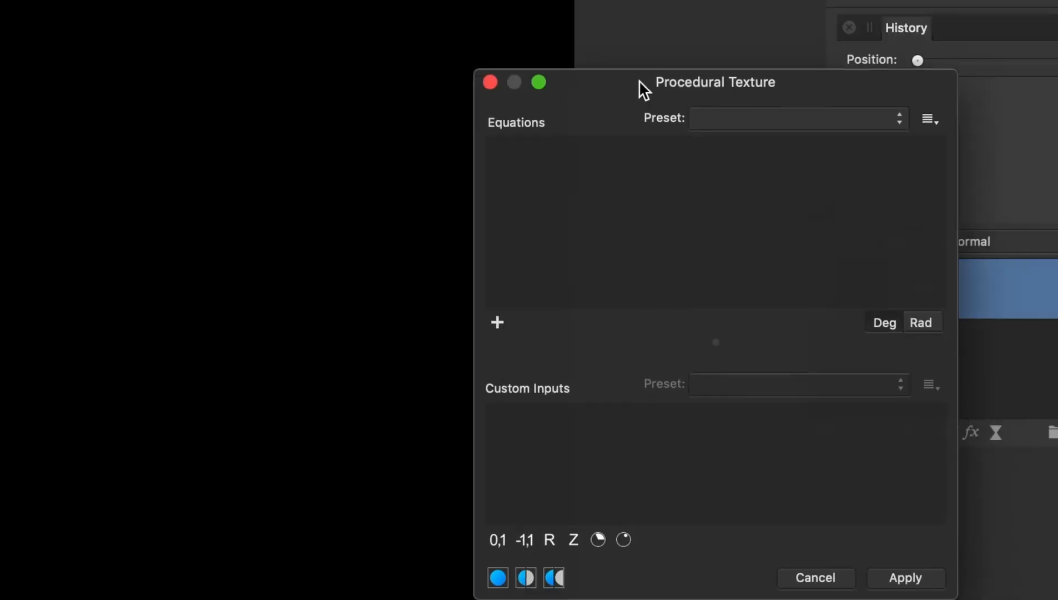
{"action": "left_click", "coordinate": [498, 322]}
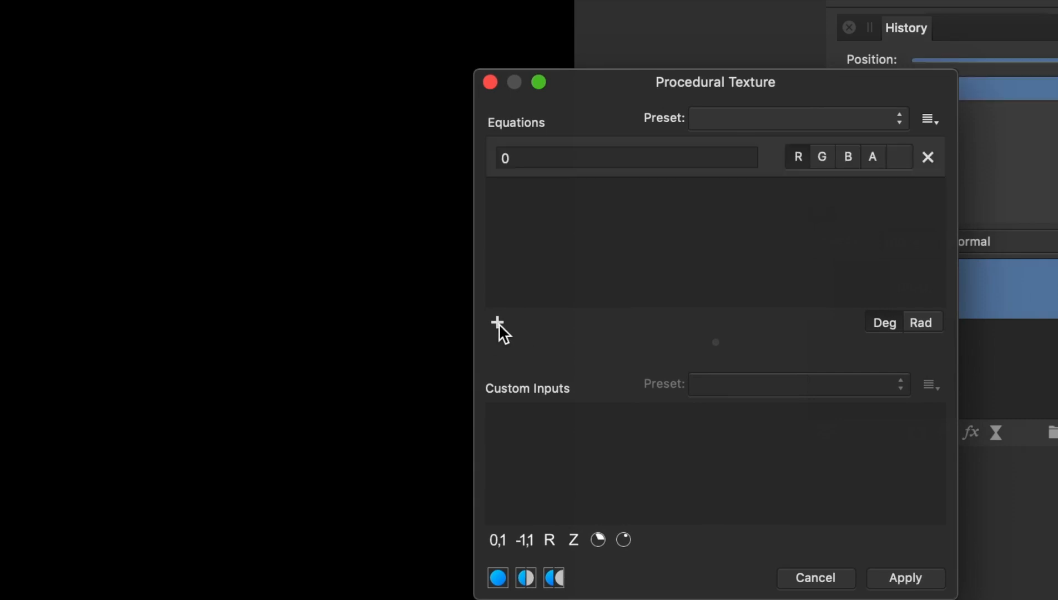
{"action": "left_click", "coordinate": [819, 155]}
{"action": "left_click", "coordinate": [843, 158]}
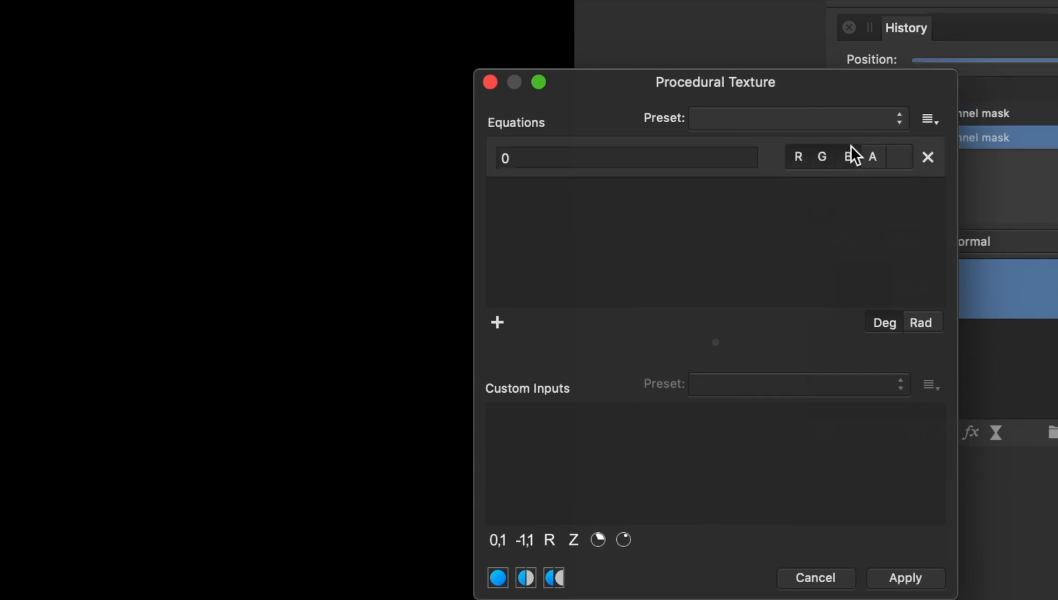
Step: Set the equation to smoothosc(rx*a/w,b)
{"action": "left_click", "coordinate": [500, 159]}
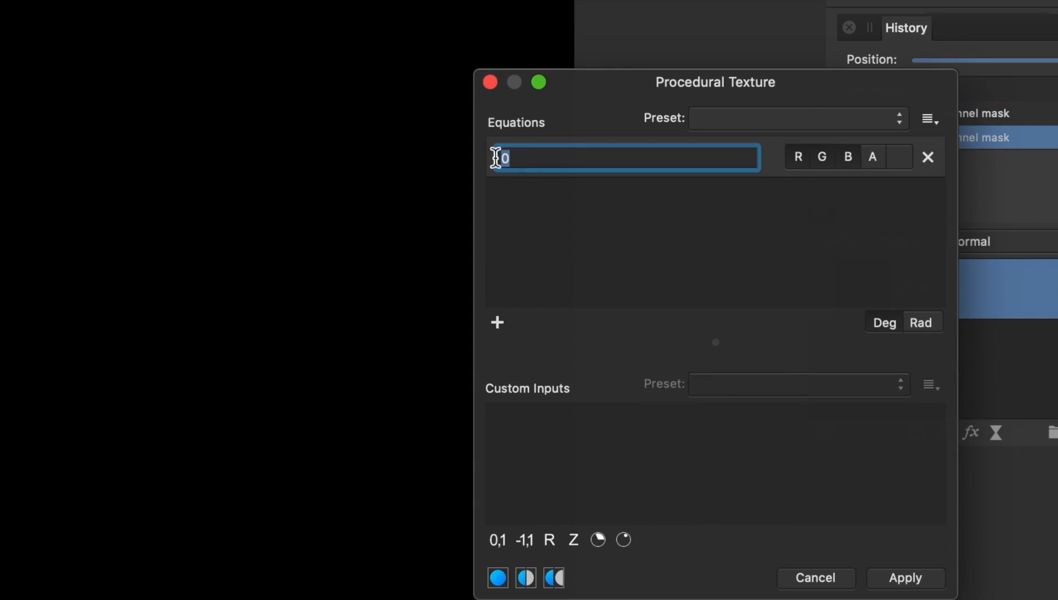
{"action": "type", "text": "smoothosc"}
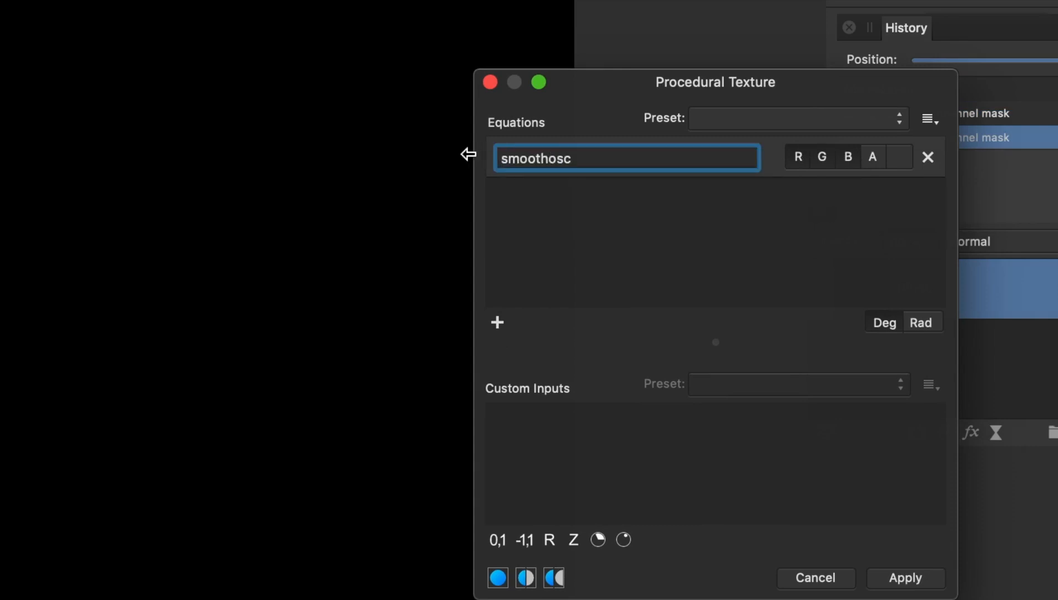
{"action": "left_click_drag", "start_coordinate": [569, 161], "coordinate": [429, 163]}
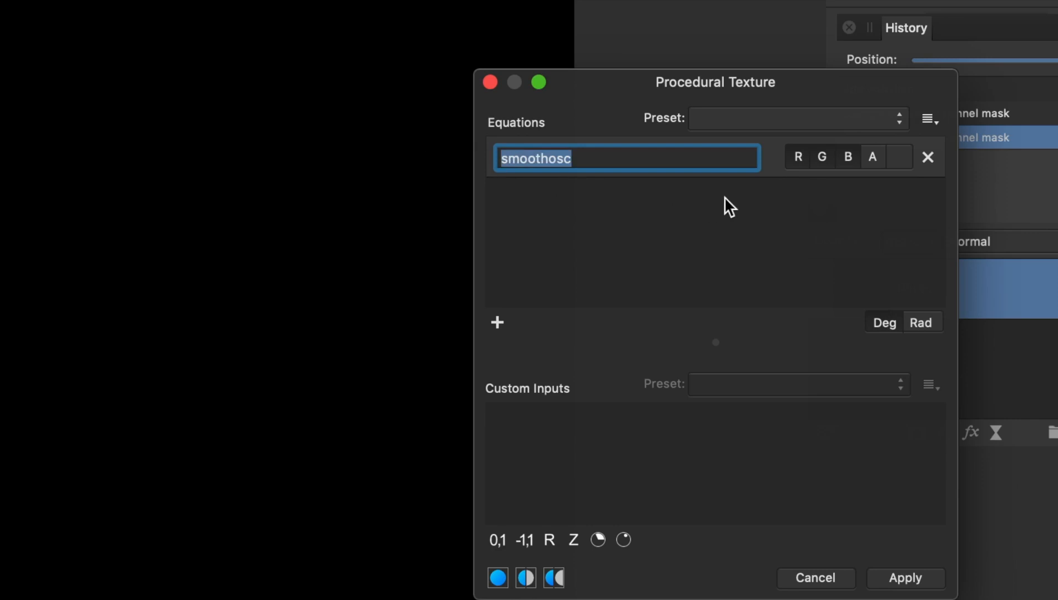
{"action": "left_click", "coordinate": [574, 158]}
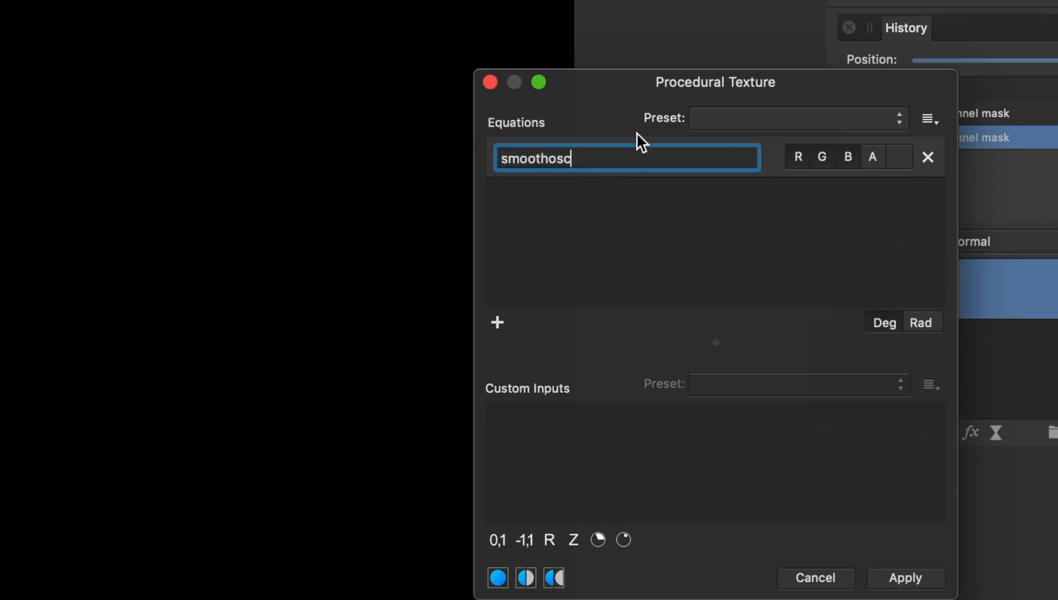
{"action": "type", "text": "(rx*a/w,b"}
{"action": "key", "text": "Return"}
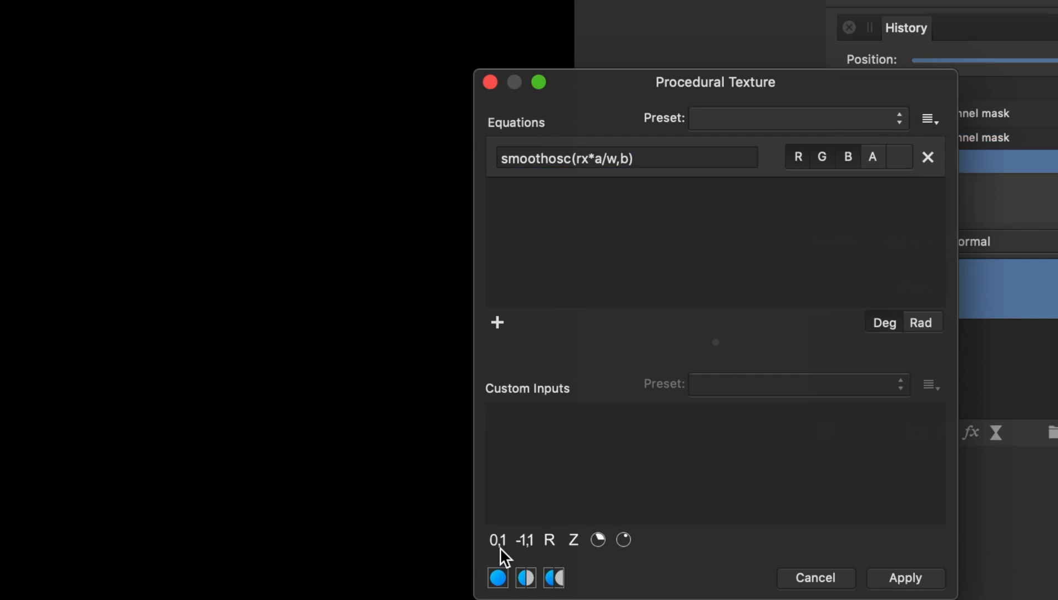
Step: Add an R custom input a set to 6 and a 0,1 custom input b lowered to its minimum
{"action": "left_click", "coordinate": [555, 536]}
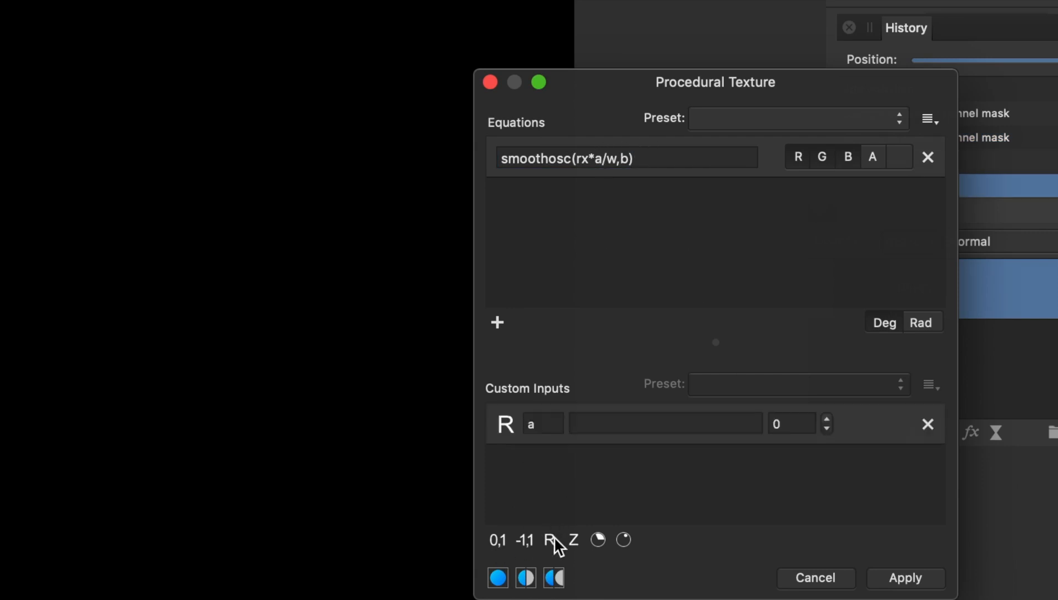
{"action": "left_click_drag", "start_coordinate": [830, 421], "coordinate": [826, 421]}
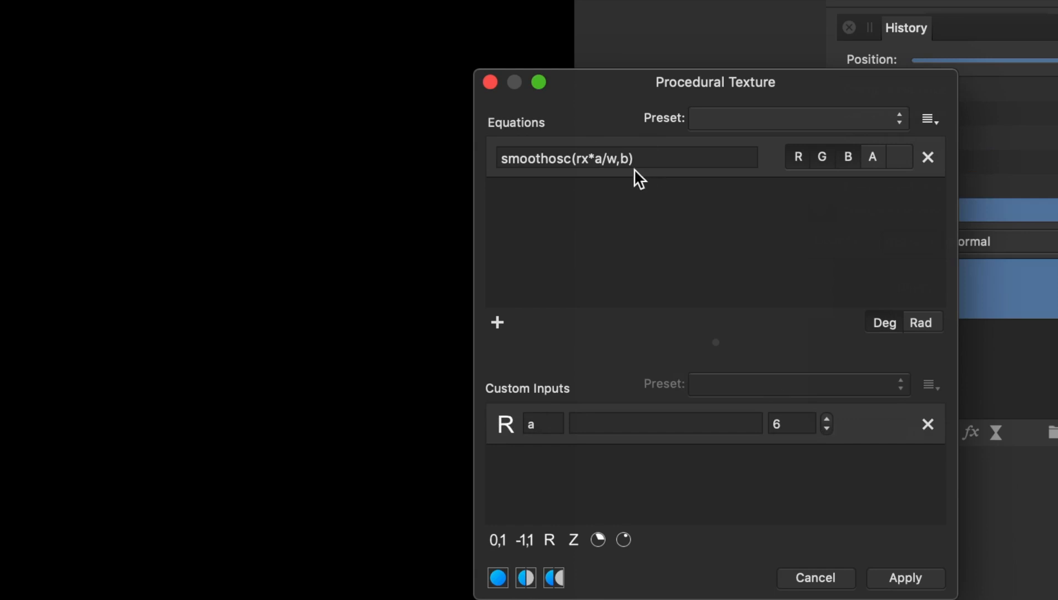
{"action": "left_click", "coordinate": [501, 538]}
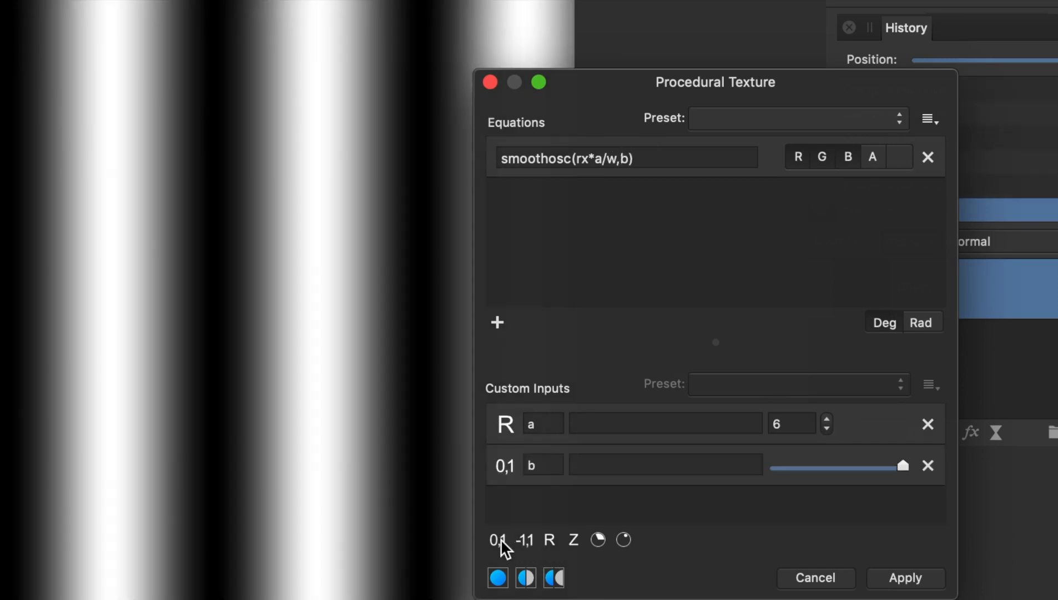
{"action": "left_click_drag", "start_coordinate": [903, 466], "coordinate": [769, 466]}
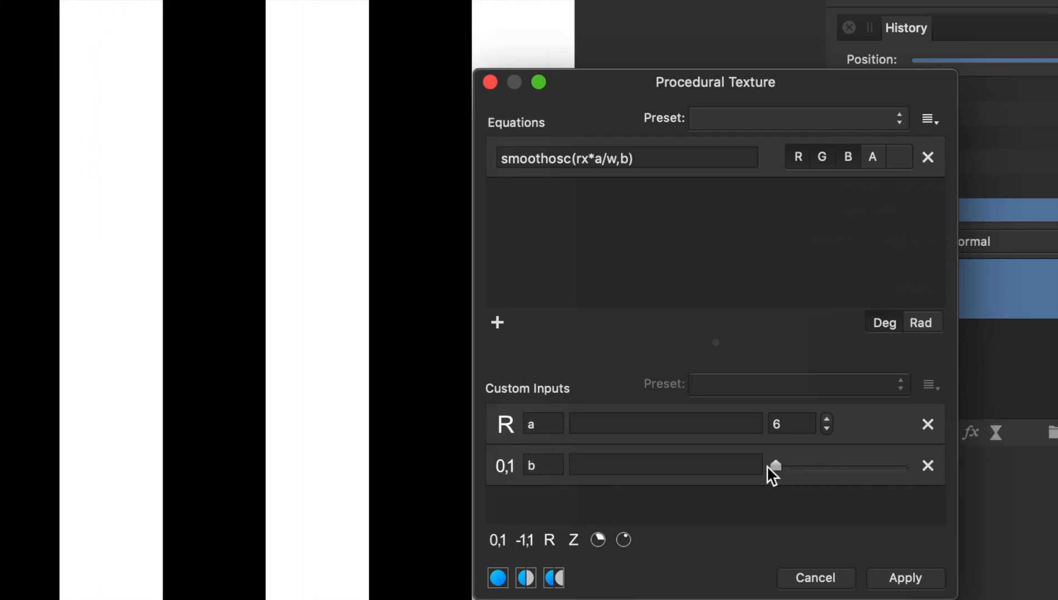
Step: Raise custom input a to 19 for narrower vertical stripes
{"action": "left_click", "coordinate": [828, 421]}
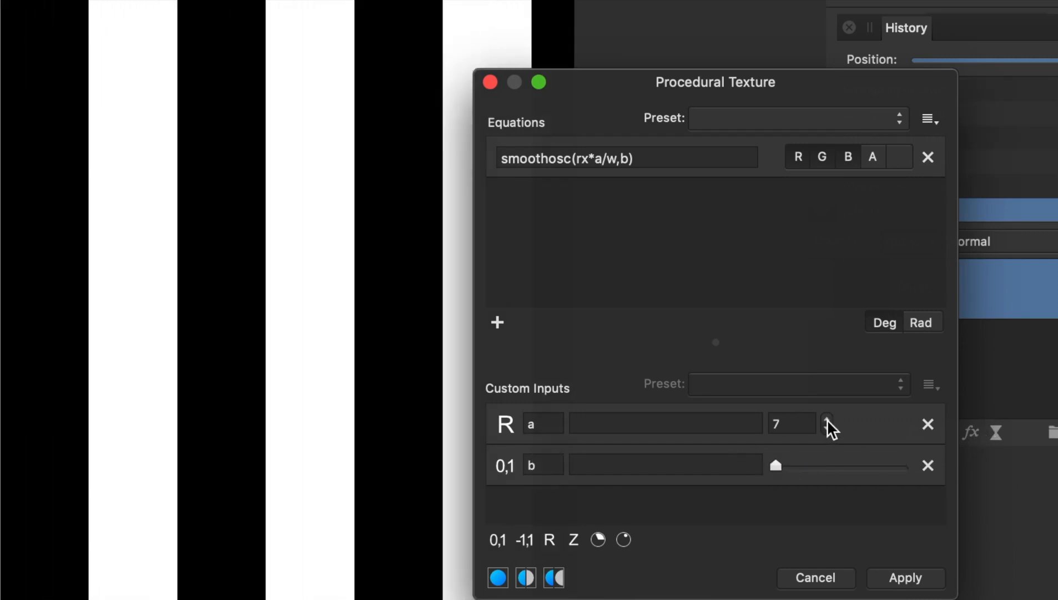
{"action": "left_click", "coordinate": [828, 420]}
{"action": "left_click", "coordinate": [828, 420]}
{"action": "left_click", "coordinate": [828, 420]}
{"action": "left_click", "coordinate": [828, 421]}
{"action": "left_click", "coordinate": [828, 420]}
{"action": "left_click", "coordinate": [828, 421]}
{"action": "left_click", "coordinate": [828, 420]}
{"action": "left_click", "coordinate": [828, 420]}
{"action": "left_click", "coordinate": [827, 421]}
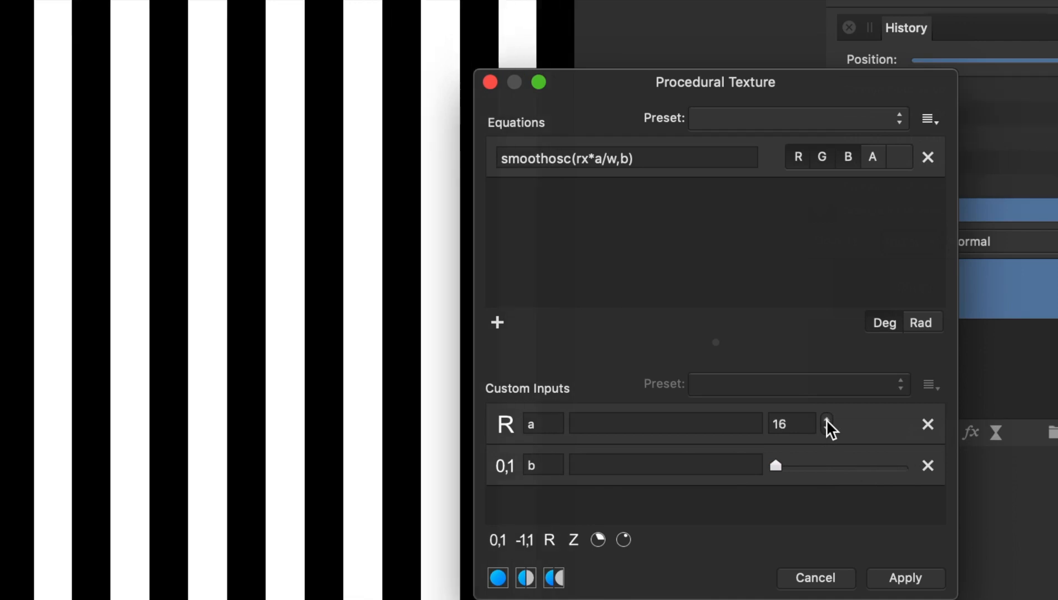
{"action": "left_click", "coordinate": [827, 420]}
{"action": "left_click", "coordinate": [827, 420]}
{"action": "left_click", "coordinate": [827, 421]}
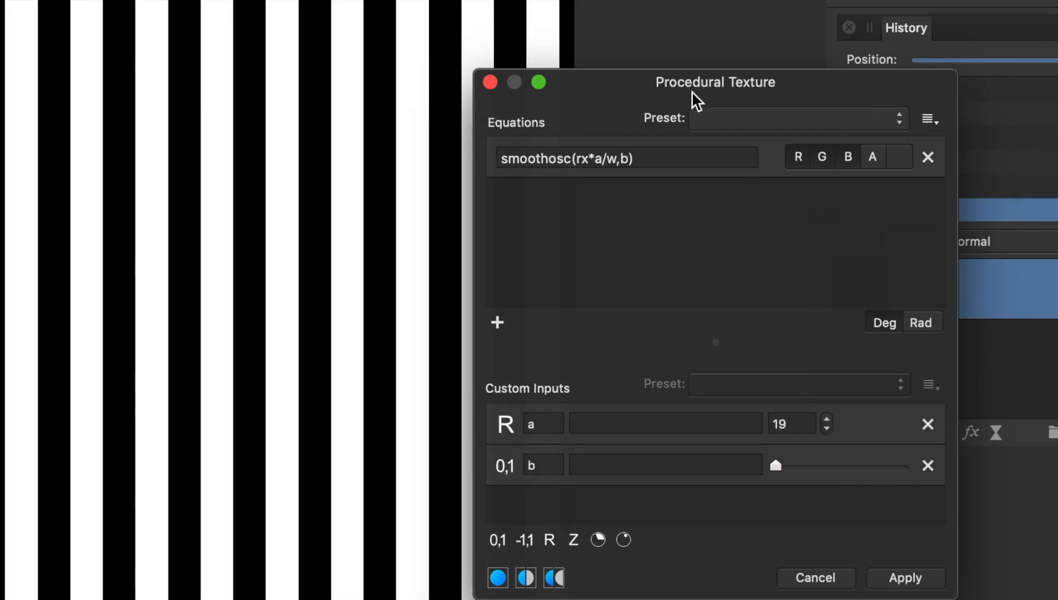
Step: Replace rx with ry so the equation reads smoothosc(ry*a/w,b) and gives horizontal stripes
{"action": "mouse_move", "coordinate": [607, 101]}
{"action": "left_mouse_down"}
{"action": "mouse_move", "coordinate": [661, 99]}
{"action": "mouse_move", "coordinate": [618, 99]}
{"action": "left_mouse_up"}
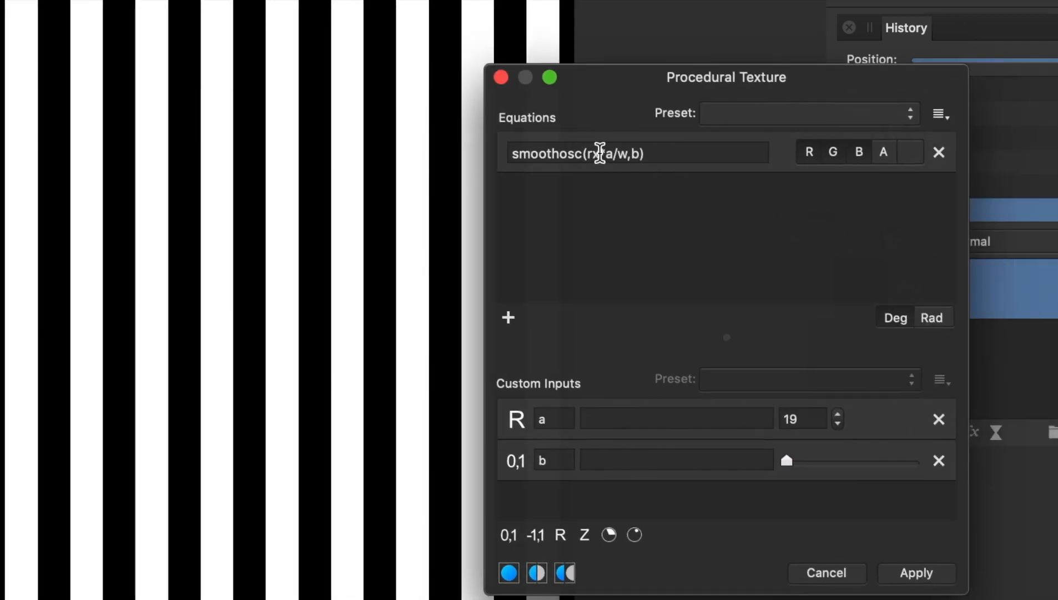
{"action": "left_click_drag", "start_coordinate": [592, 154], "coordinate": [600, 154]}
{"action": "type", "text": "y"}
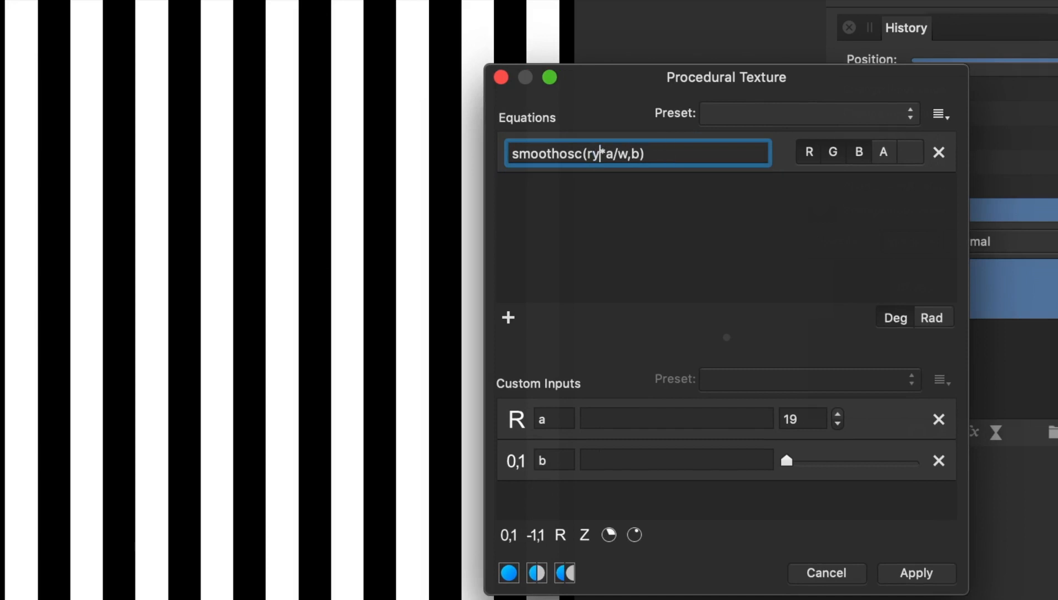
{"action": "key", "text": "Return"}
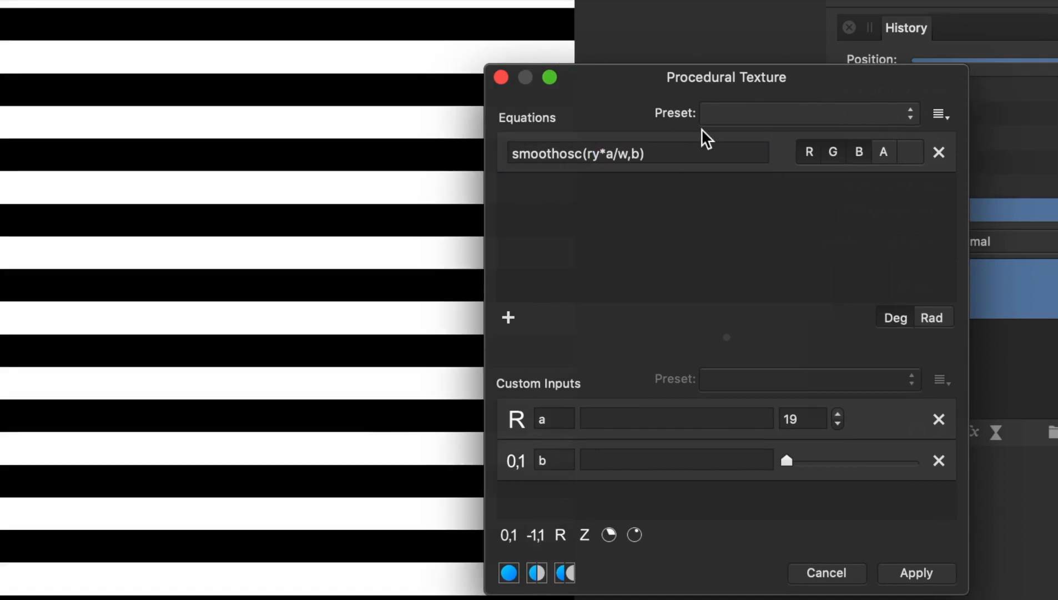
Step: Replace ry with (rx-ry) so the equation reads smoothosc((rx-ry)*a/w,b) and gives diagonal stripes
{"action": "left_click_drag", "start_coordinate": [595, 151], "coordinate": [600, 154]}
{"action": "key", "text": "BackSpace"}
{"action": "key", "text": "BackSpace"}
{"action": "type", "text": "(rx-r"}
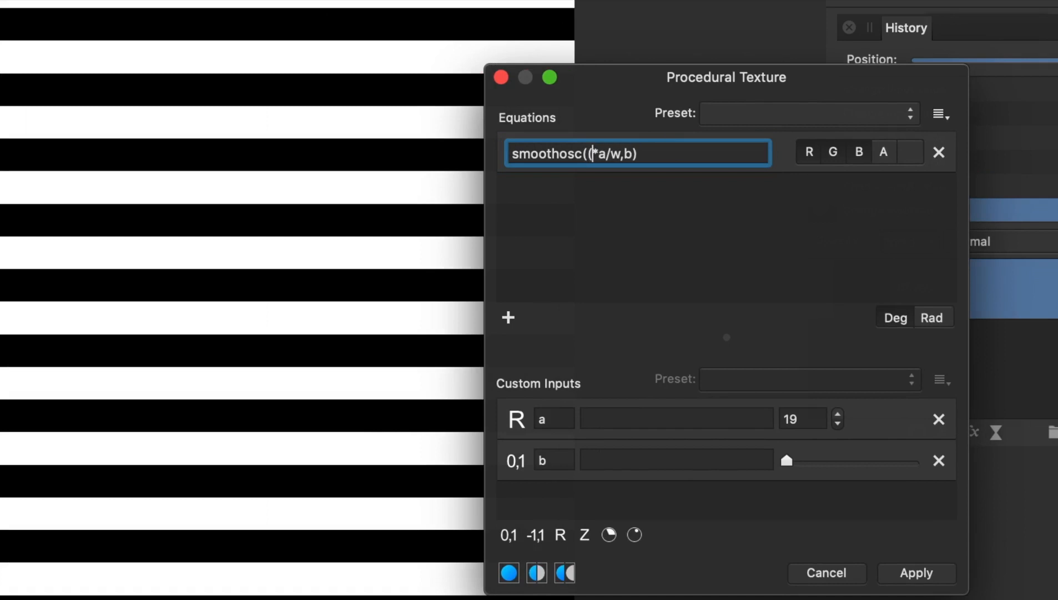
{"action": "type", "text": "y)"}
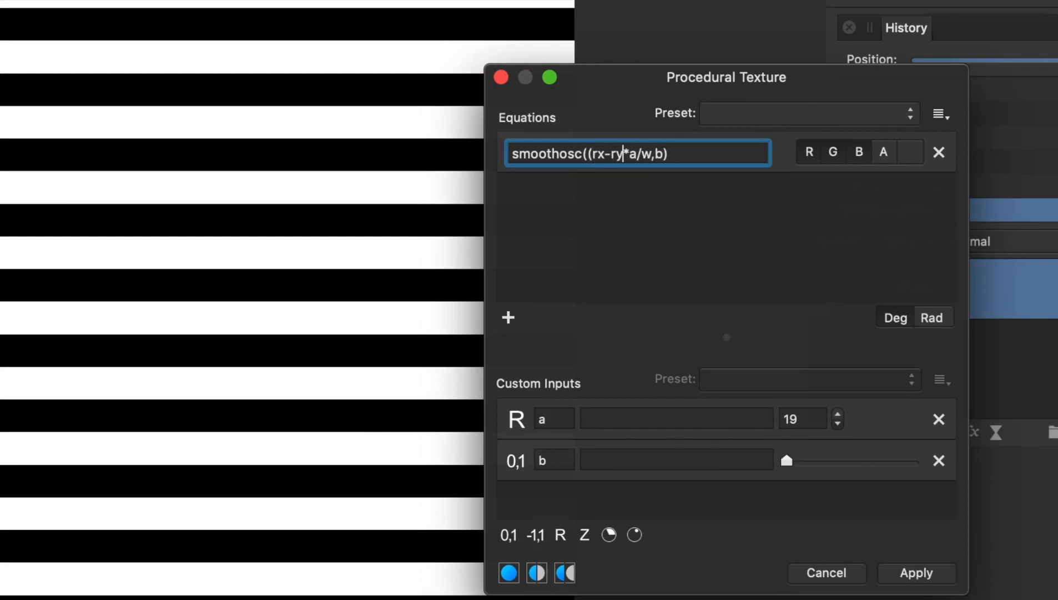
{"action": "key", "text": "Return"}
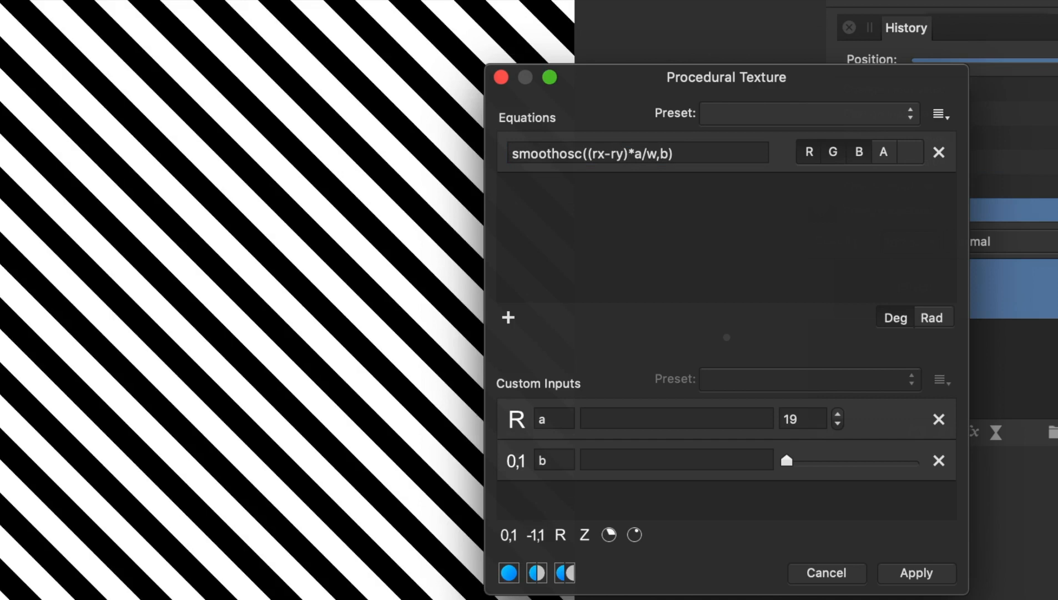
Step: Reverse the diagonal by changing the equation to smoothosc((rx+ry)*a/w,b)
{"action": "double_click", "coordinate": [608, 154]}
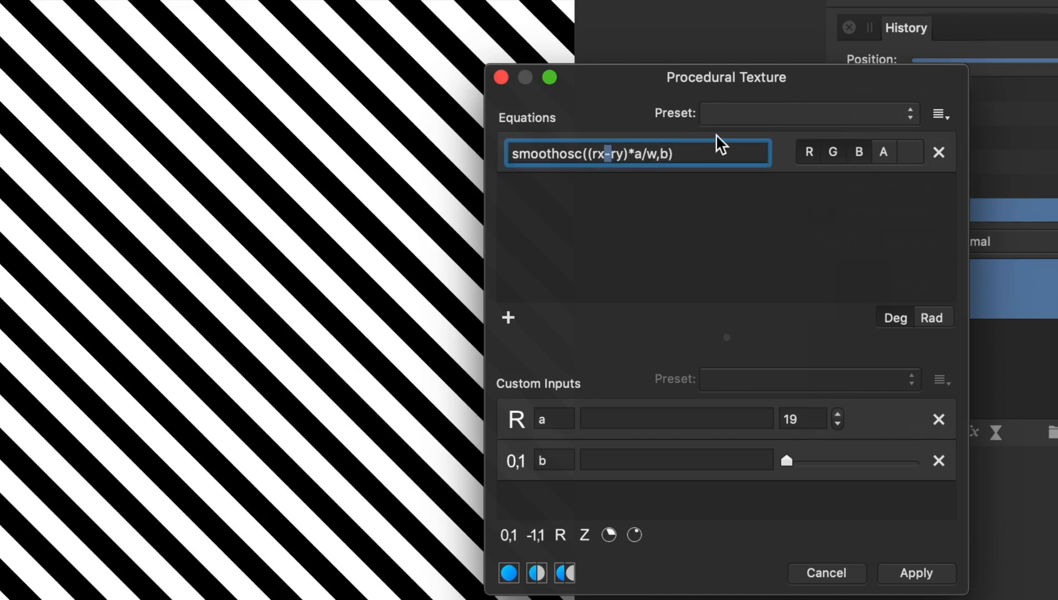
{"action": "type", "text": "+"}
{"action": "key", "text": "Return"}
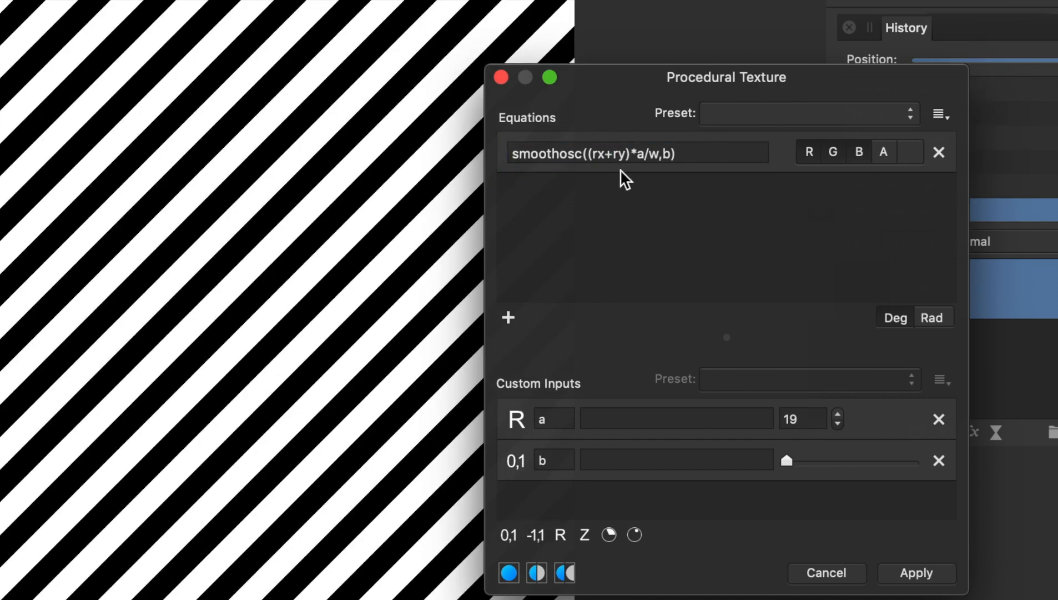
Step: Steepen the stripes by multiplying rx by 1.4, giving smoothosc((1.4*rx+ry)*a/w,b)
{"action": "left_click", "coordinate": [593, 155]}
{"action": "type", "text": "1.4"}
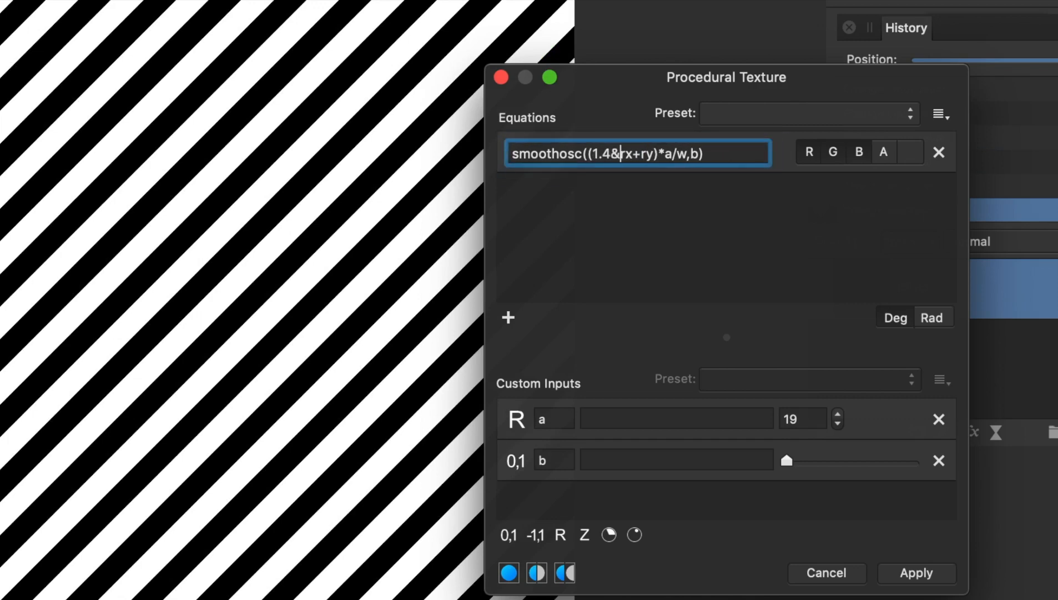
{"action": "type", "text": "*"}
{"action": "key", "text": "Return"}
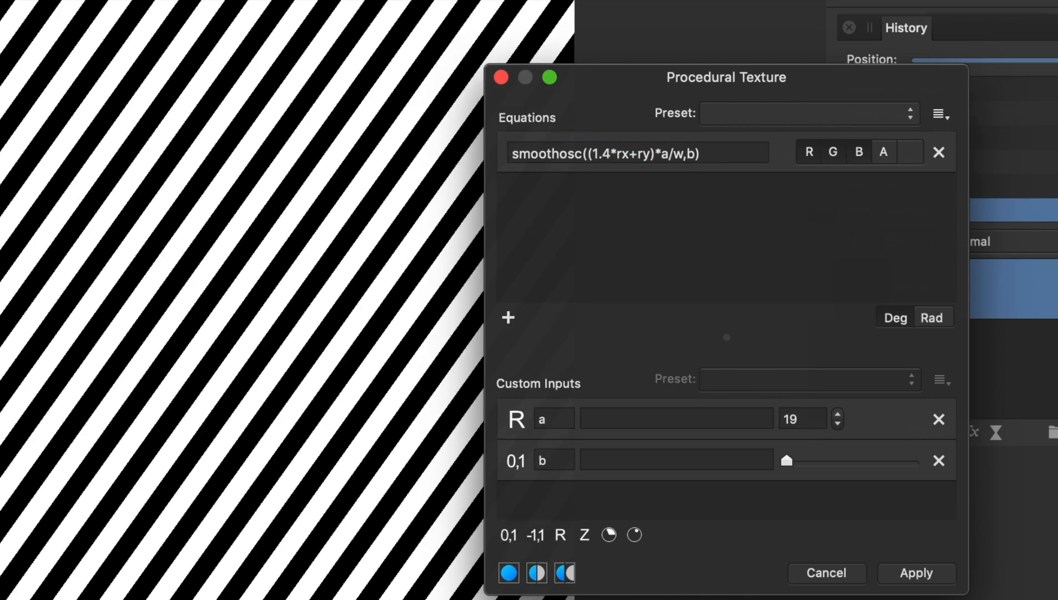
Step: Change the rx multiplier to 2.9 so the equation reads smoothosc((2.9*rx+ry)*a/w,b)
{"action": "left_click_drag", "start_coordinate": [611, 154], "coordinate": [594, 154]}
{"action": "type", "text": "2.9"}
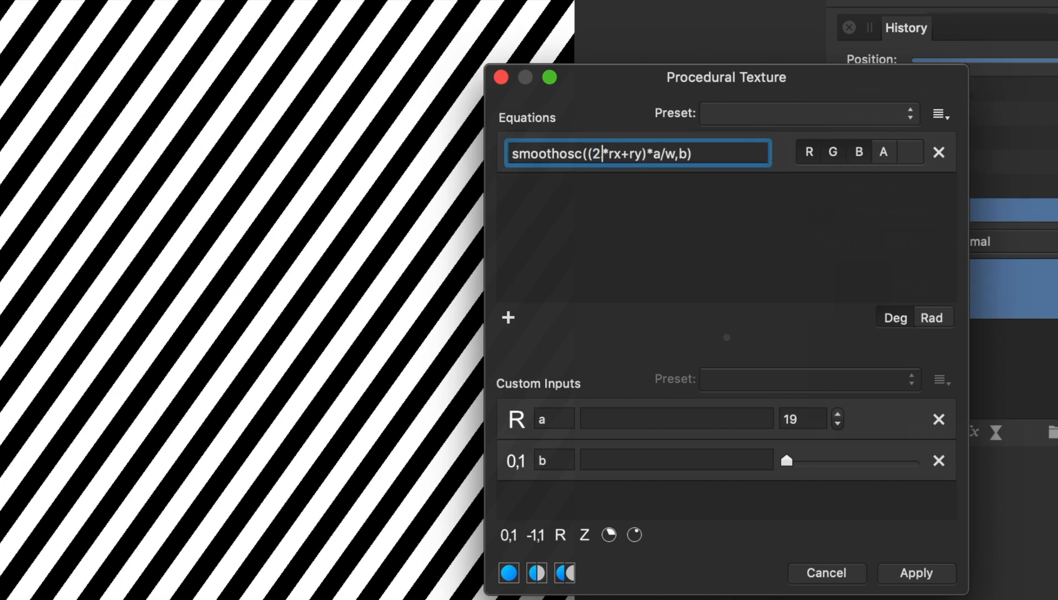
{"action": "type", "text": "*"}
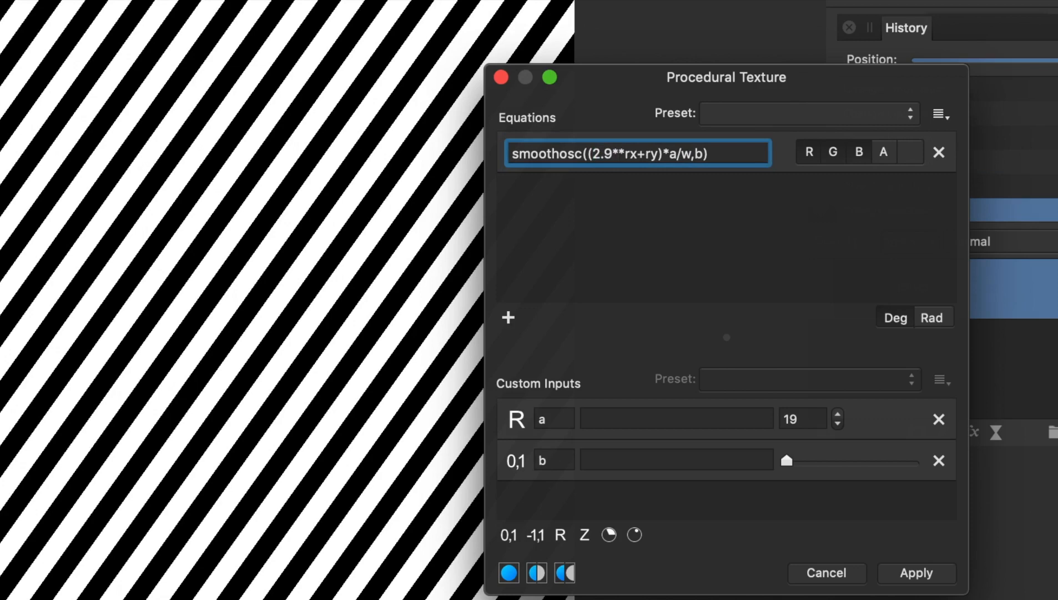
{"action": "key", "text": "BackSpace"}
{"action": "key", "text": "Return"}
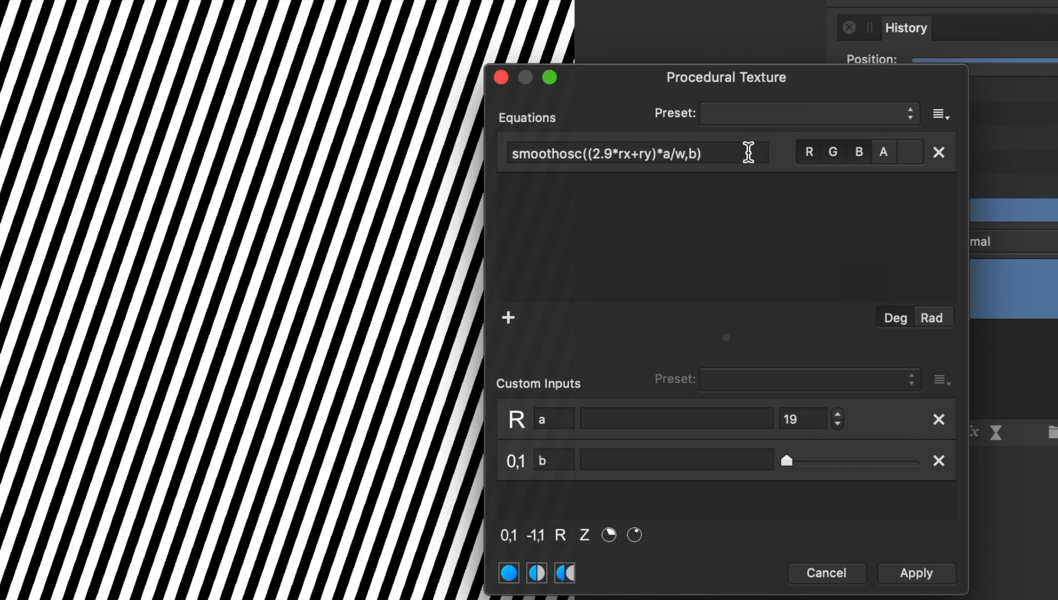
Step: Lower custom input a to 5 for wider diagonal stripes
{"action": "left_click", "coordinate": [838, 425]}
{"action": "left_click", "coordinate": [838, 425]}
{"action": "left_click", "coordinate": [838, 425]}
{"action": "left_click", "coordinate": [838, 425]}
{"action": "left_click", "coordinate": [838, 425]}
{"action": "left_click", "coordinate": [838, 425]}
{"action": "left_click", "coordinate": [838, 425]}
{"action": "left_click", "coordinate": [838, 425]}
{"action": "left_click", "coordinate": [838, 425]}
{"action": "left_click", "coordinate": [838, 425]}
{"action": "left_click", "coordinate": [838, 425]}
{"action": "left_click", "coordinate": [838, 425]}
{"action": "left_click", "coordinate": [838, 425]}
{"action": "left_click", "coordinate": [838, 425]}
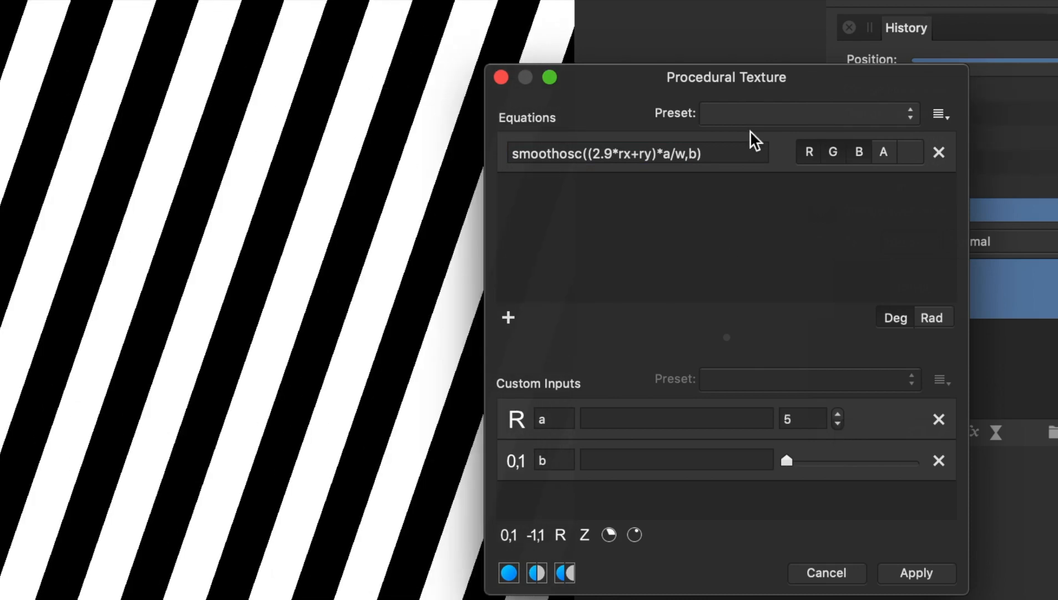
Step: Reduce the bracketed term to rx alone so the equation reads smoothosc((rx)*a/w,b)
{"action": "left_click", "coordinate": [617, 154]}
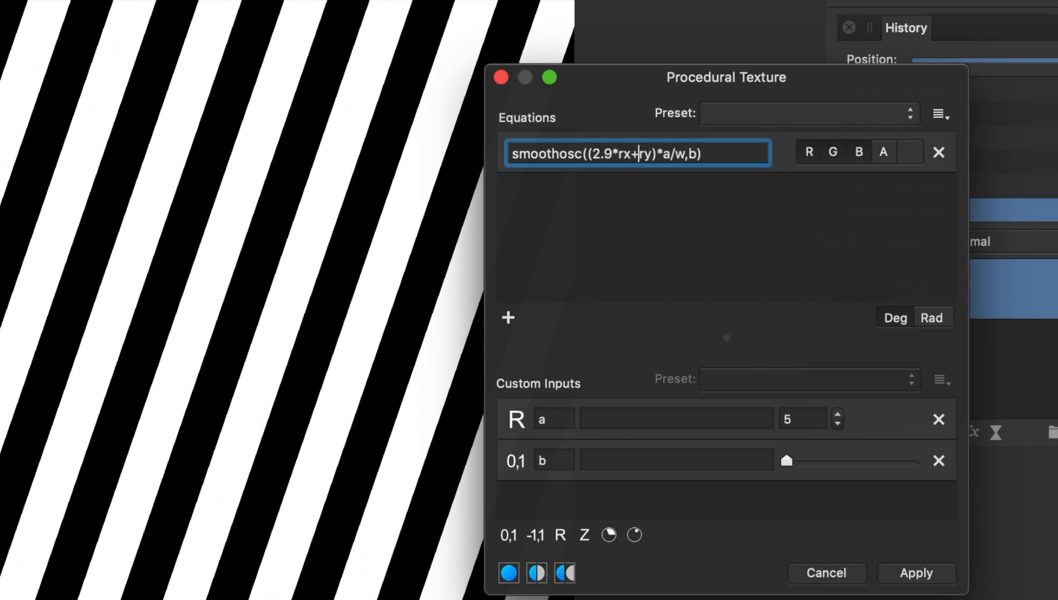
{"action": "key", "text": "BackSpace"}
{"action": "key", "text": "BackSpace"}
{"action": "key", "text": "BackSpace"}
{"action": "key", "text": "BackSpace"}
{"action": "key", "text": "BackSpace"}
{"action": "key", "text": "BackSpace"}
{"action": "key", "text": "BackSpace"}
{"action": "key", "text": "BackSpace"}
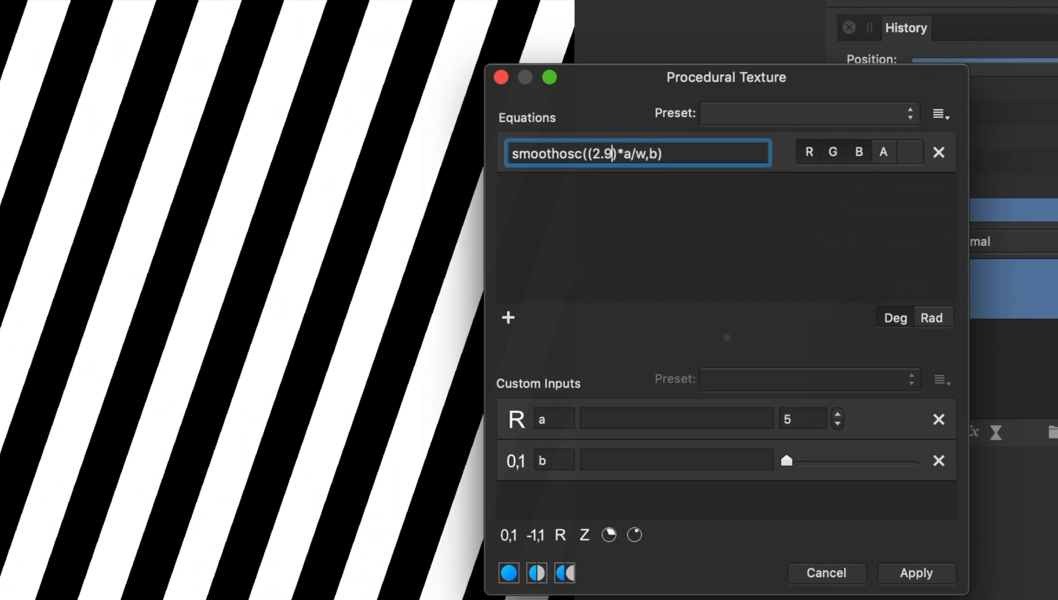
{"action": "key", "text": "BackSpace"}
{"action": "type", "text": "rx"}
{"action": "key", "text": "Return"}
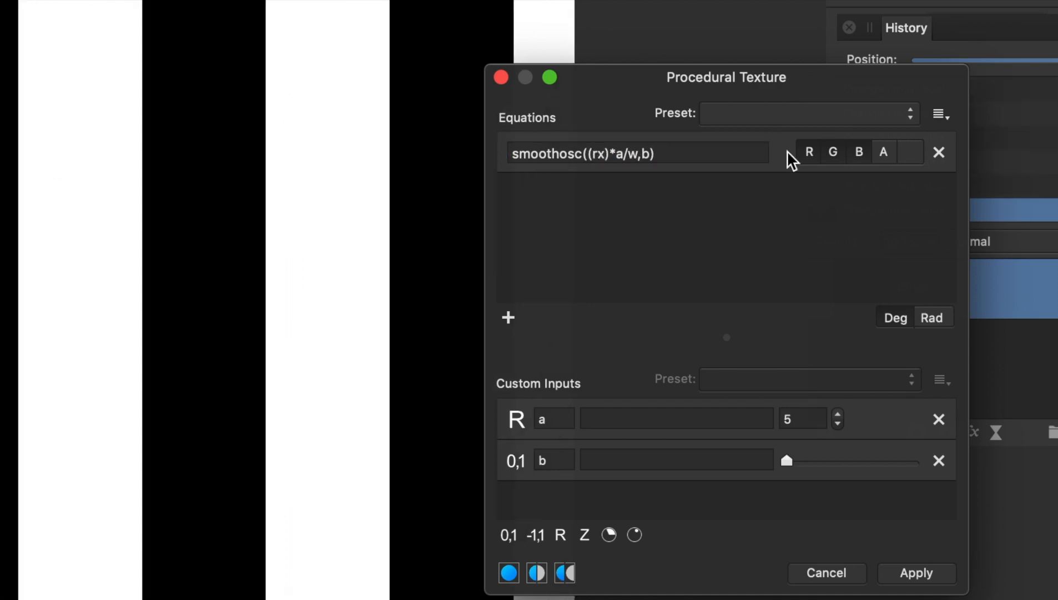
Step: Raise custom input a to 11 for narrower vertical stripes
{"action": "left_click", "coordinate": [839, 414]}
{"action": "left_click", "coordinate": [838, 414]}
{"action": "left_click", "coordinate": [839, 414]}
Step: Raise custom input a to 14 for narrower vertical stripes
{"action": "left_click", "coordinate": [839, 414]}
{"action": "left_click", "coordinate": [838, 414]}
{"action": "left_click", "coordinate": [839, 414]}
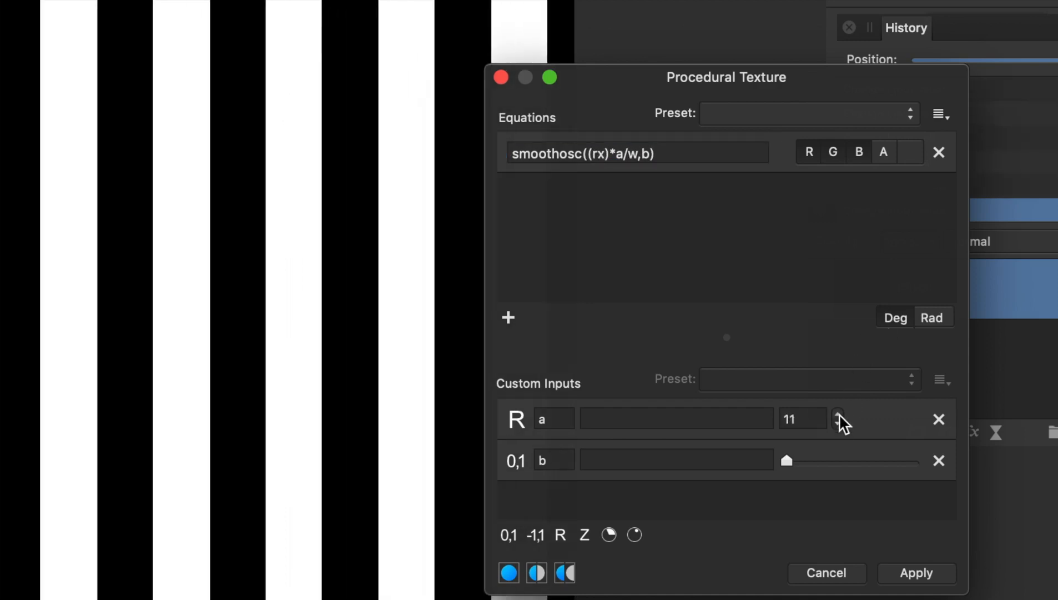
{"action": "left_click", "coordinate": [838, 414]}
{"action": "left_click", "coordinate": [839, 415]}
{"action": "left_click", "coordinate": [839, 414]}
{"action": "left_click_drag", "start_coordinate": [601, 75], "coordinate": [675, 82]}
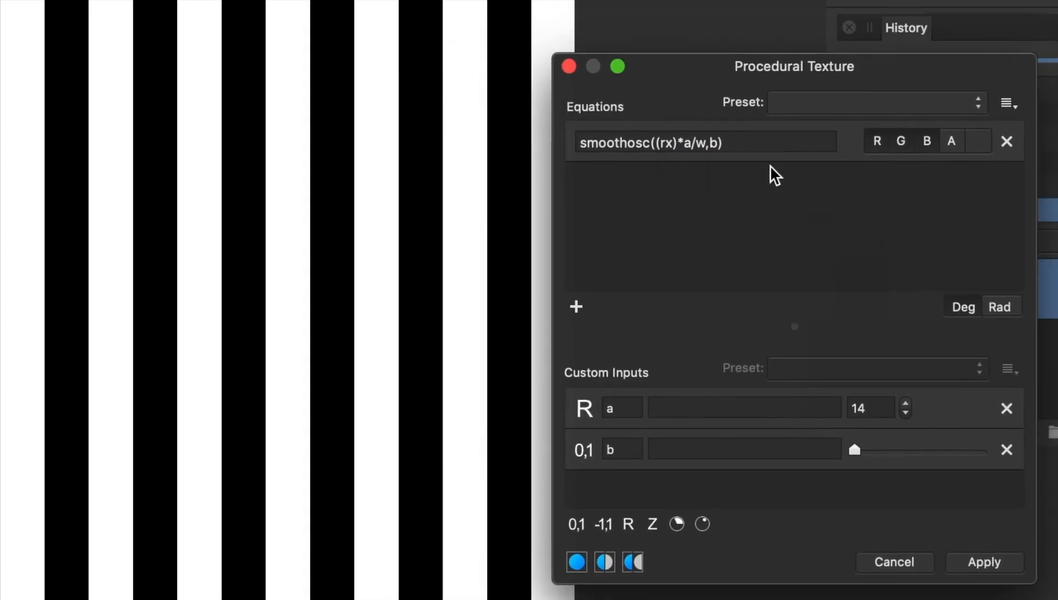
Step: Add two more equations and fill both with a copy of smoothosc((rx)*a/w,b)
{"action": "left_click_drag", "start_coordinate": [753, 143], "coordinate": [541, 125]}
{"action": "key", "text": "super+c"}
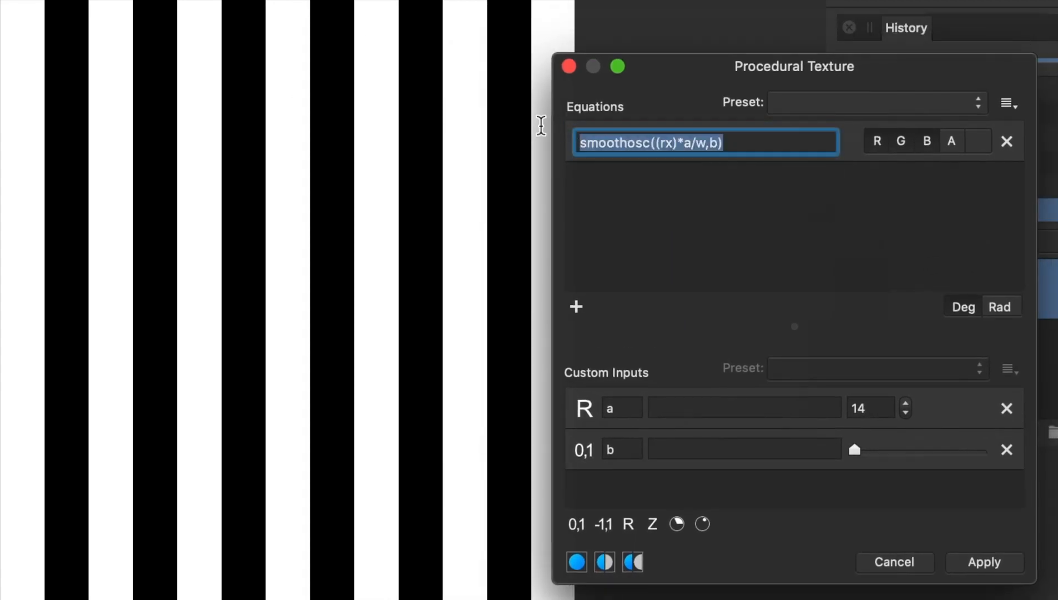
{"action": "left_click_drag", "start_coordinate": [738, 330], "coordinate": [740, 236]}
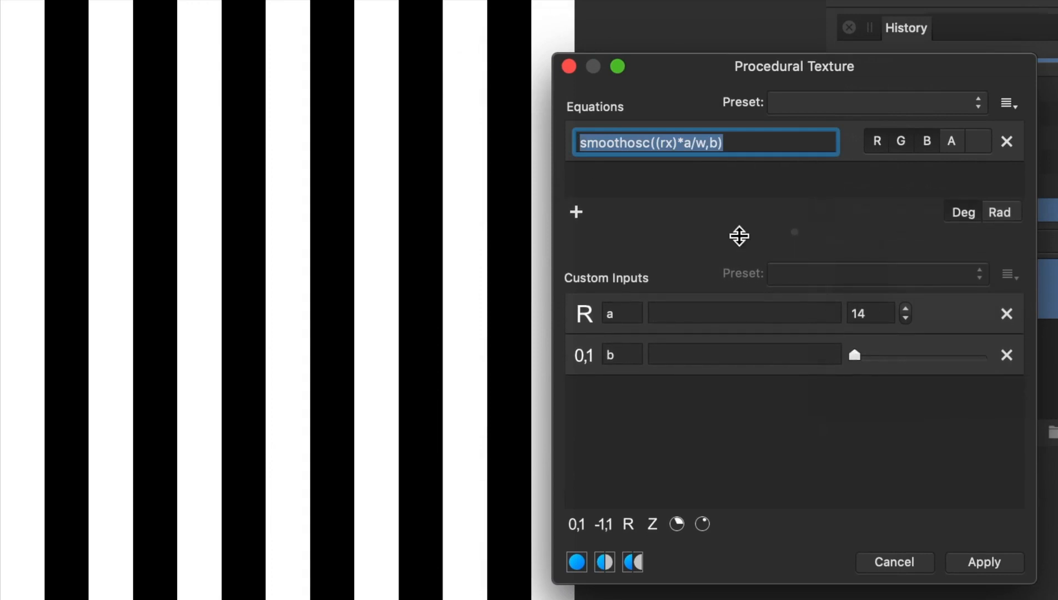
{"action": "left_click_drag", "start_coordinate": [740, 234], "coordinate": [738, 294]}
{"action": "left_click", "coordinate": [577, 268]}
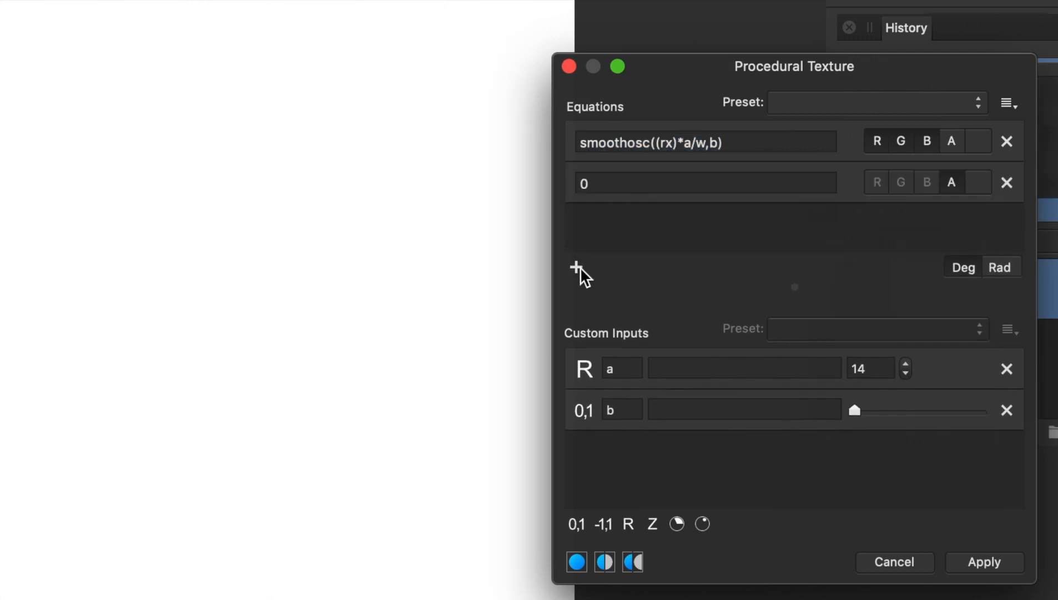
{"action": "left_click", "coordinate": [577, 268]}
{"action": "double_click", "coordinate": [614, 185]}
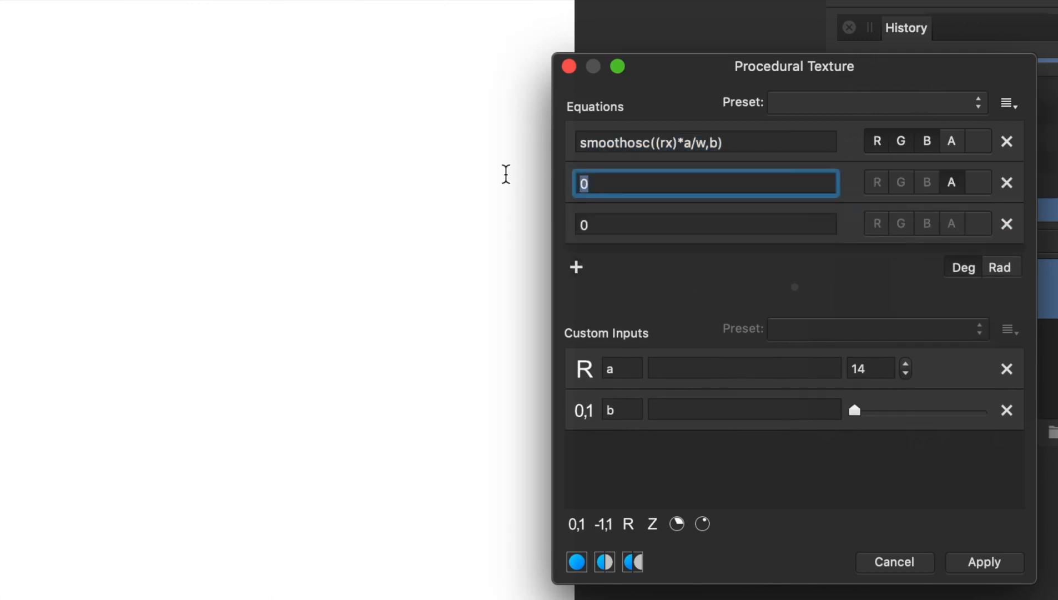
{"action": "key", "text": "super+v"}
{"action": "double_click", "coordinate": [582, 225]}
{"action": "key", "text": "super+v"}
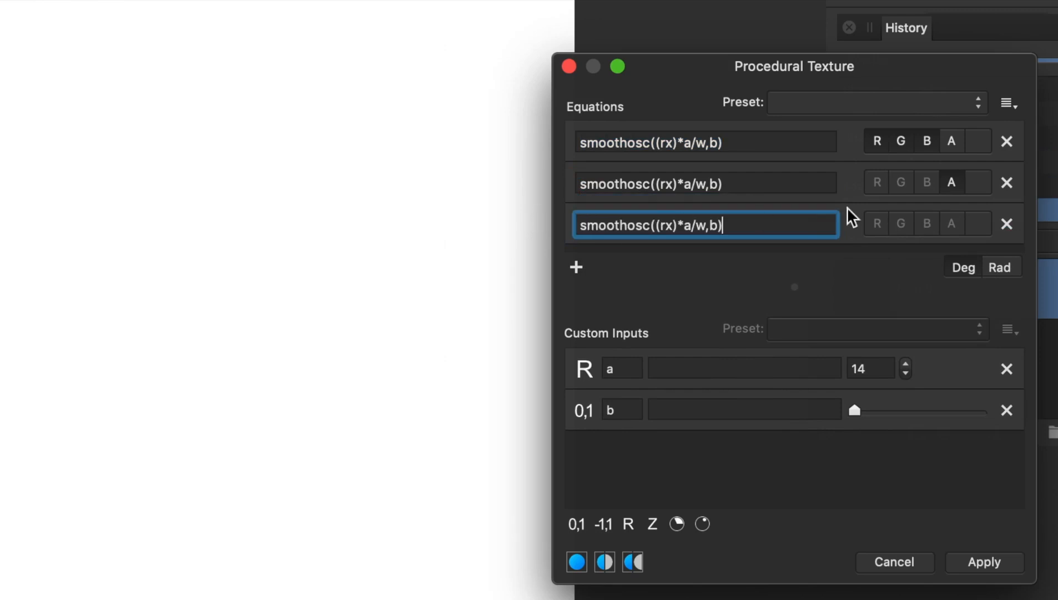
Step: Assign the first equation to the red channel only, the second to green only and the third to blue only
{"action": "left_click", "coordinate": [926, 142]}
{"action": "left_click", "coordinate": [900, 142]}
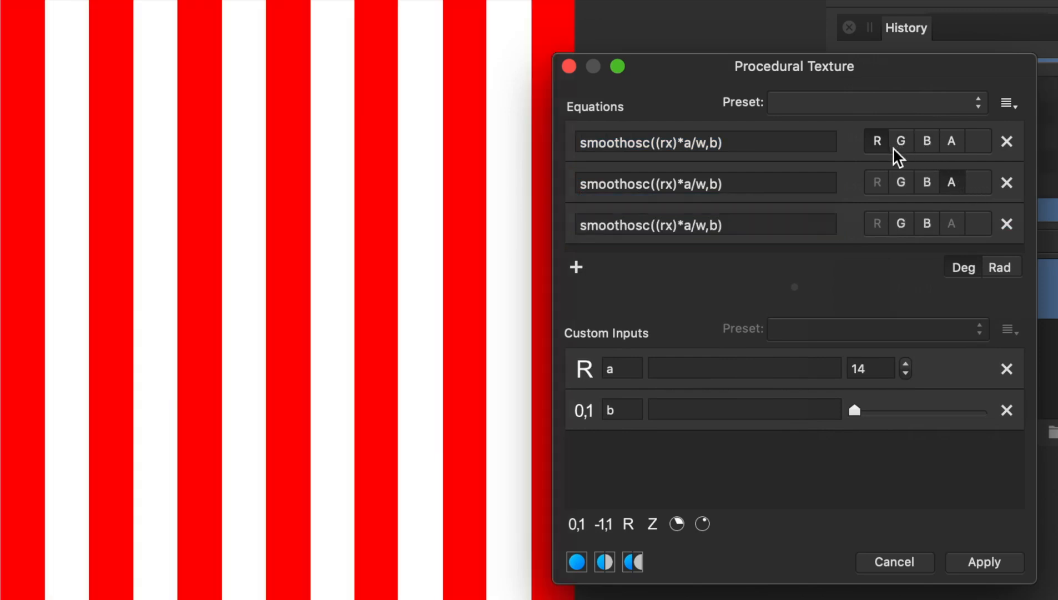
{"action": "left_click", "coordinate": [953, 185]}
{"action": "left_click", "coordinate": [901, 184]}
{"action": "left_click", "coordinate": [926, 224]}
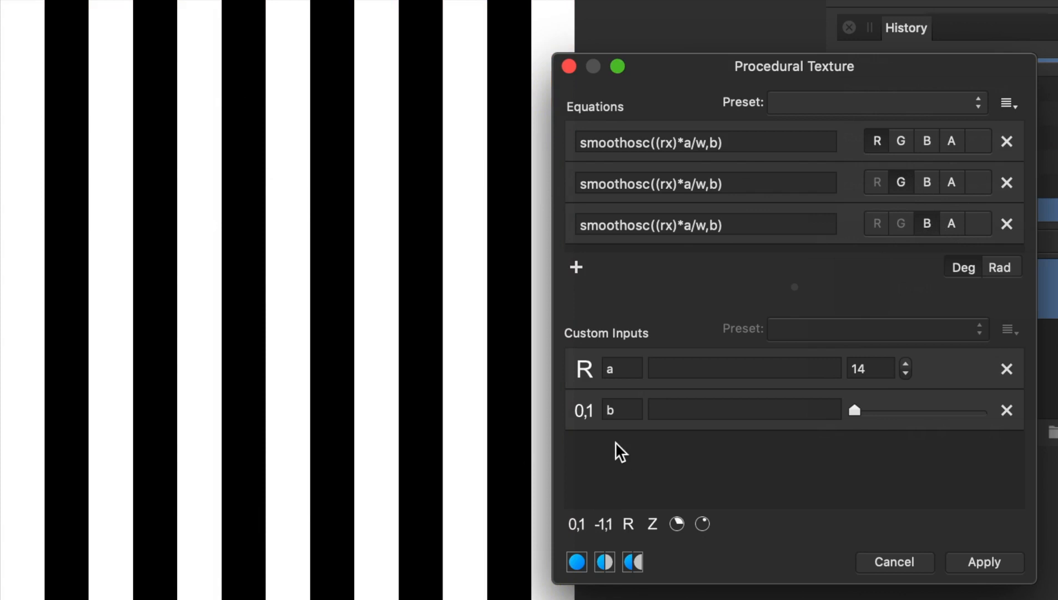
Step: Add two real-number custom inputs, setting c to 4 and d to 9
{"action": "mouse_move", "coordinate": [856, 411]}
{"action": "left_mouse_down"}
{"action": "mouse_move", "coordinate": [970, 409]}
{"action": "mouse_move", "coordinate": [841, 412]}
{"action": "left_mouse_up"}
{"action": "left_click", "coordinate": [632, 528]}
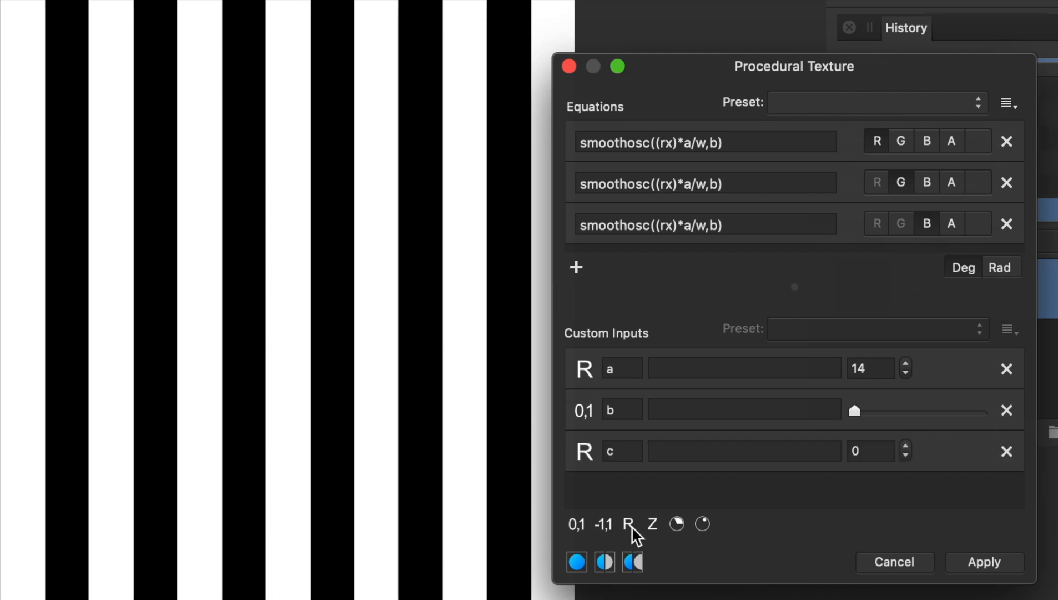
{"action": "left_click", "coordinate": [632, 525]}
{"action": "left_click", "coordinate": [907, 446]}
{"action": "left_click", "coordinate": [907, 446]}
{"action": "left_click", "coordinate": [907, 446]}
{"action": "left_click", "coordinate": [907, 446]}
{"action": "left_click", "coordinate": [907, 487]}
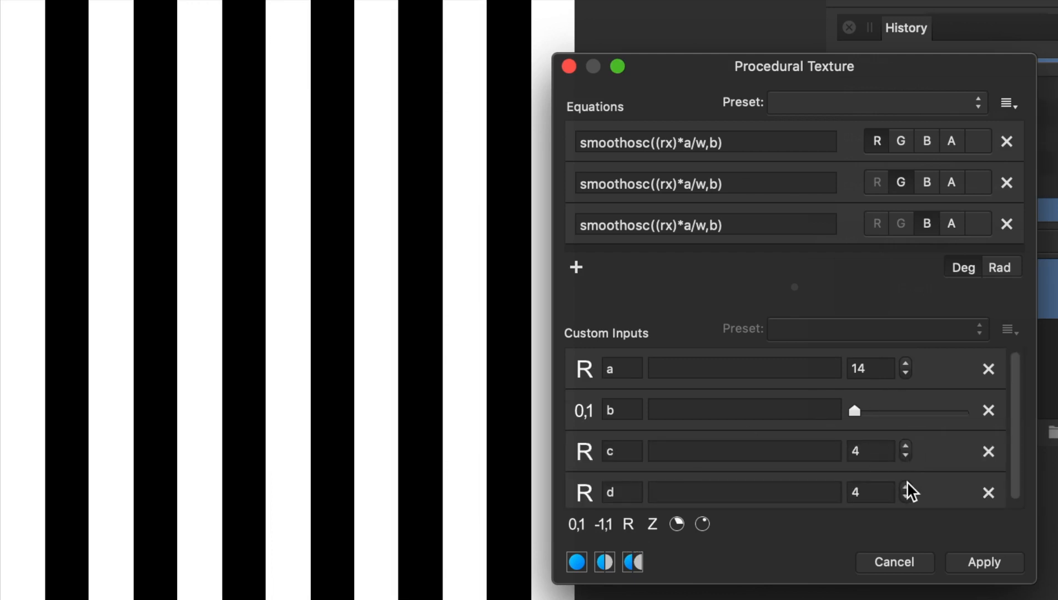
{"action": "left_click", "coordinate": [907, 485]}
{"action": "left_click", "coordinate": [907, 486]}
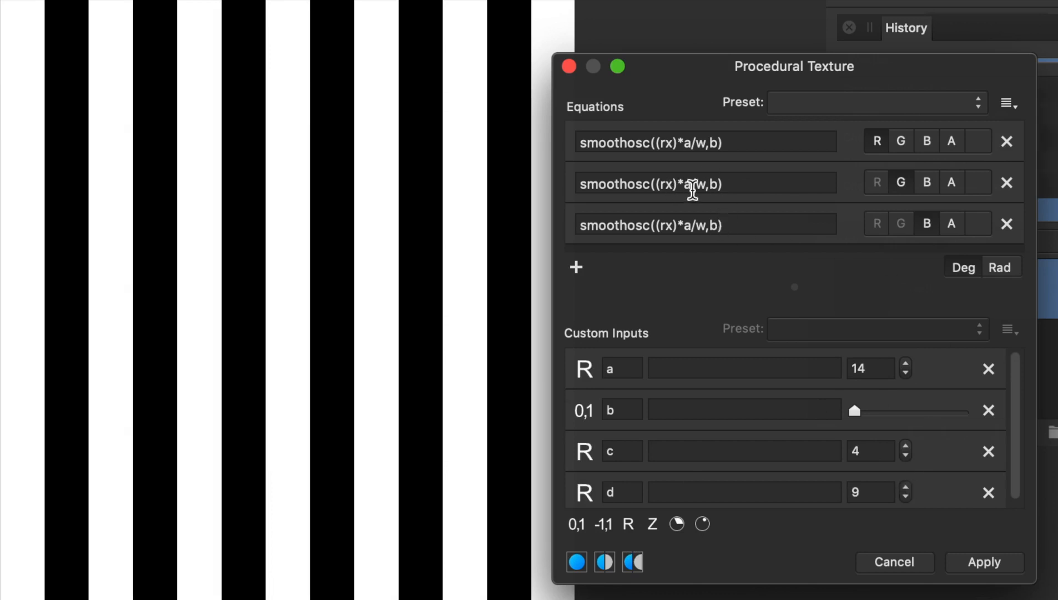
Step: Replace a with c in the green channel's equation and with d in the blue channel's equation
{"action": "double_click", "coordinate": [688, 185]}
{"action": "type", "text": "c"}
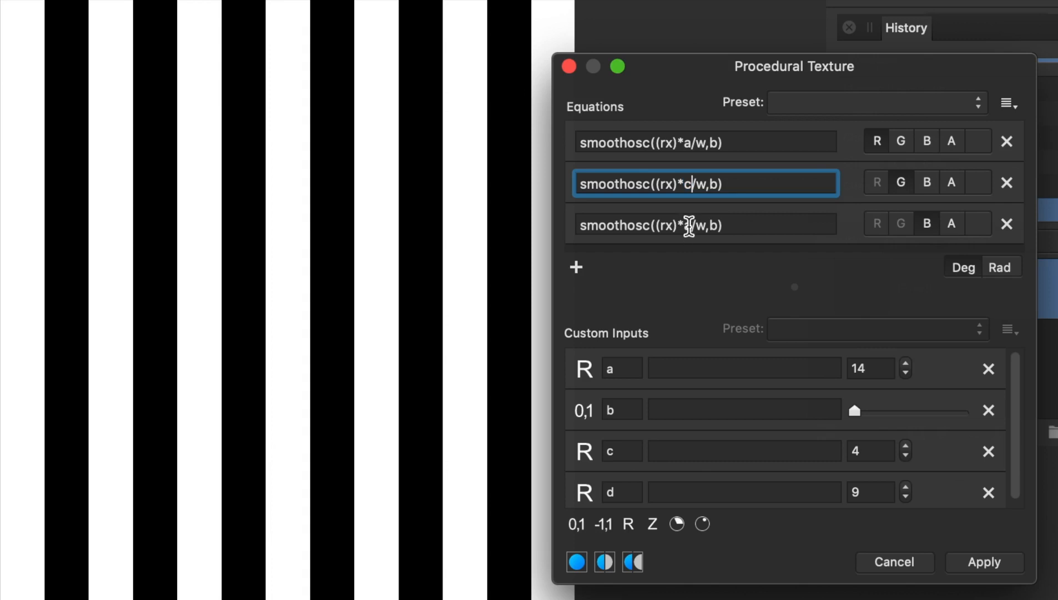
{"action": "double_click", "coordinate": [689, 225]}
{"action": "type", "text": "d"}
{"action": "key", "text": "Return"}
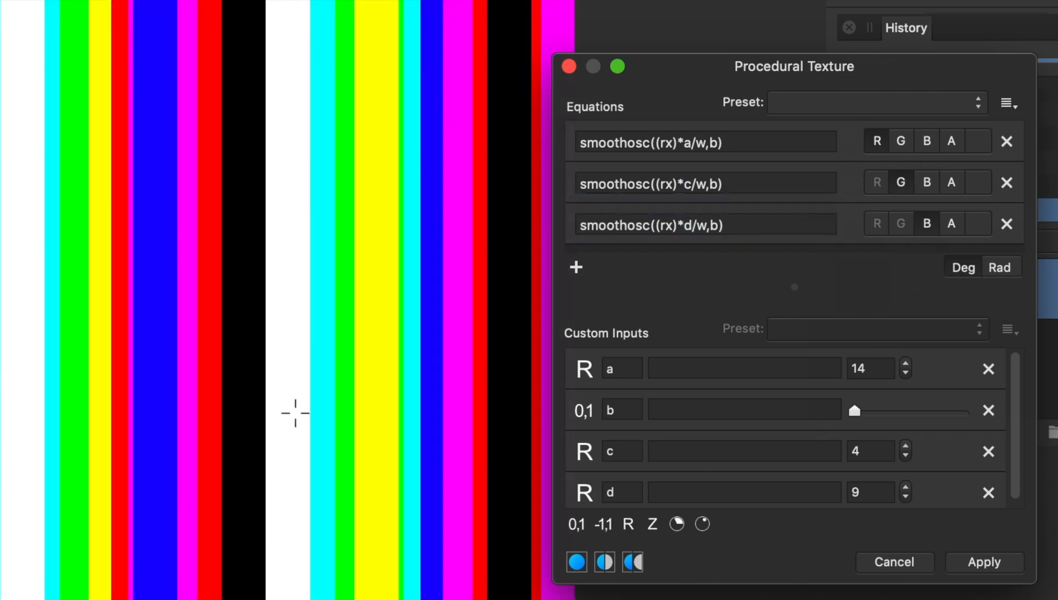
Step: Raise custom input c to 6 and custom input d to 11 to vary the coloured stripes
{"action": "left_click", "coordinate": [907, 447]}
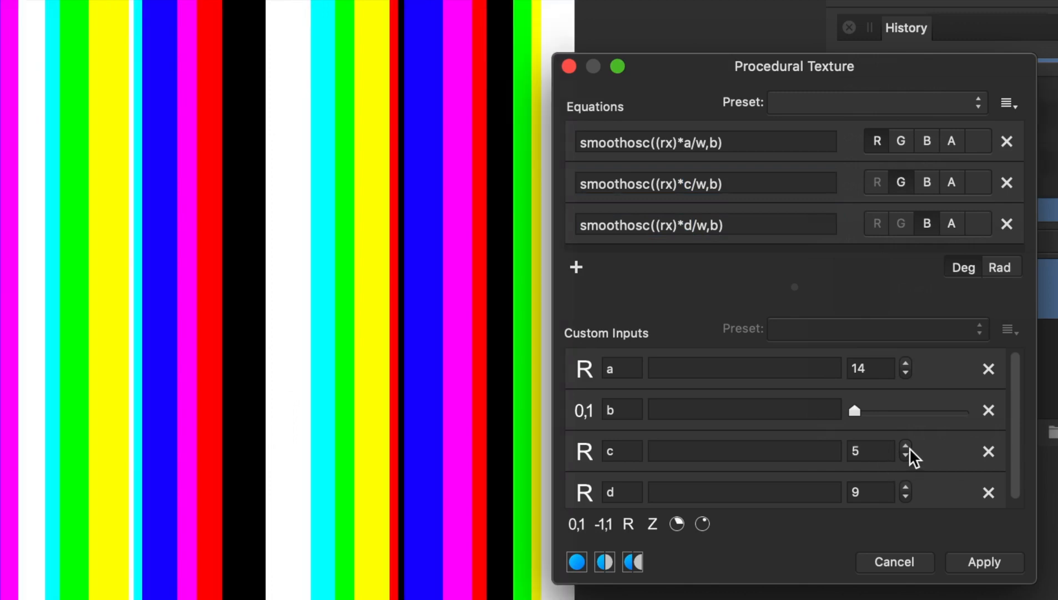
{"action": "left_click", "coordinate": [906, 446]}
{"action": "left_click", "coordinate": [906, 487]}
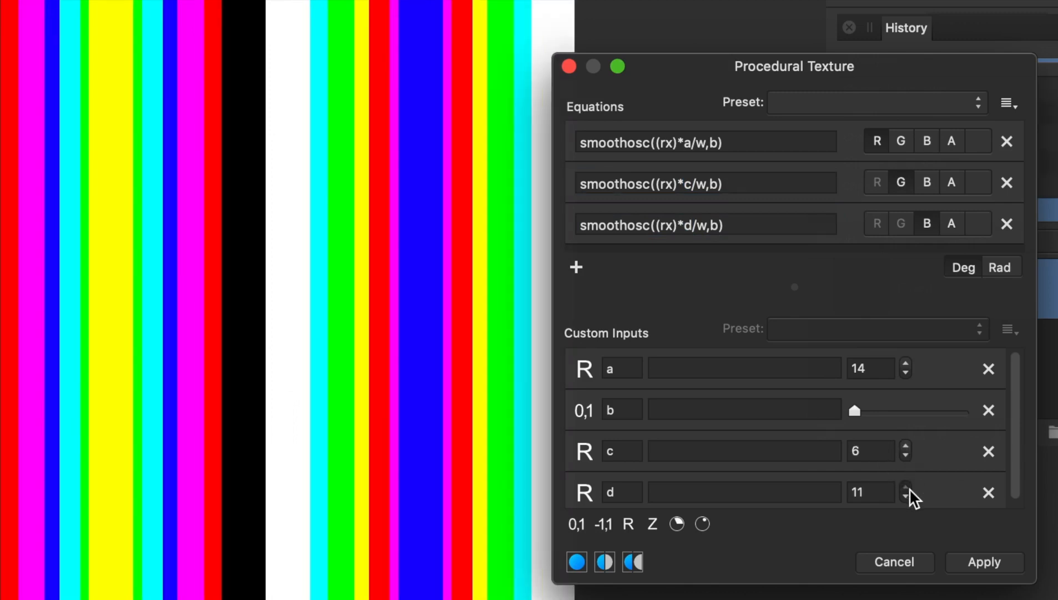
{"action": "left_click", "coordinate": [907, 488]}
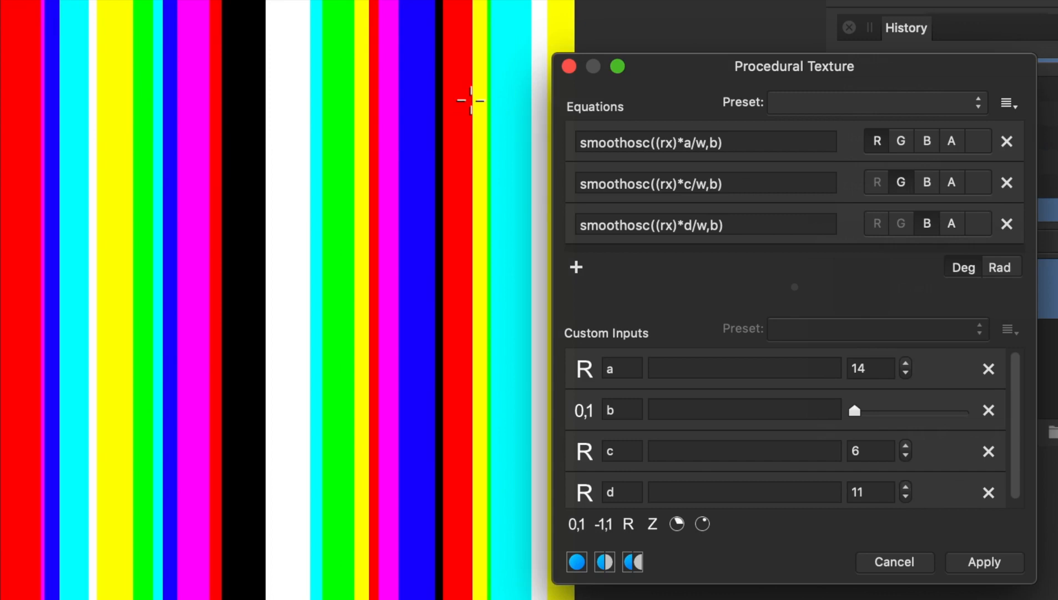
Step: Apply the coloured stripe procedural texture to the pixel layer without saving a preset
{"action": "left_click", "coordinate": [1014, 105]}
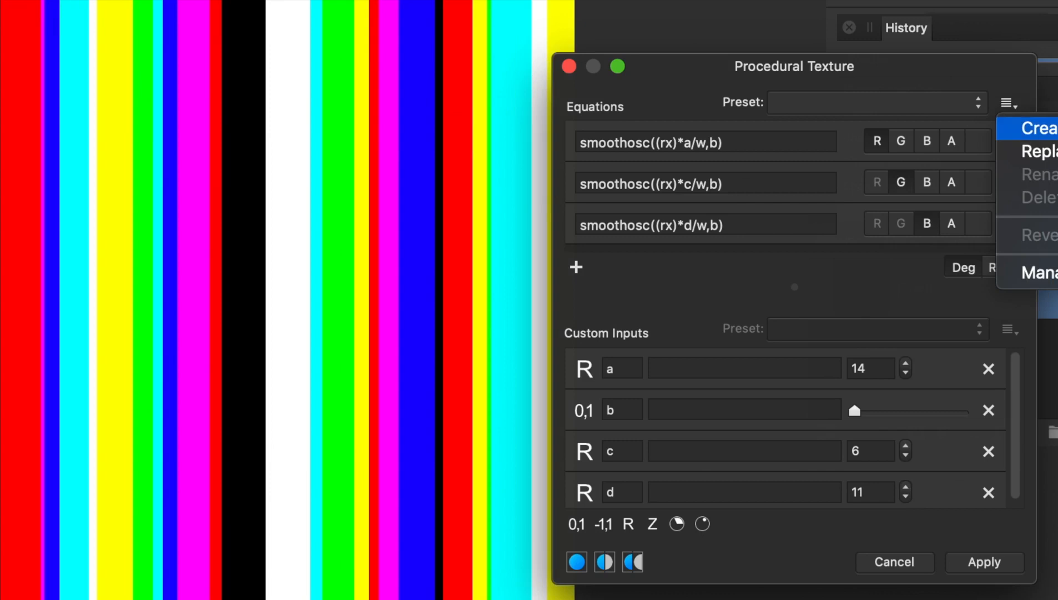
{"action": "left_click", "coordinate": [982, 84]}
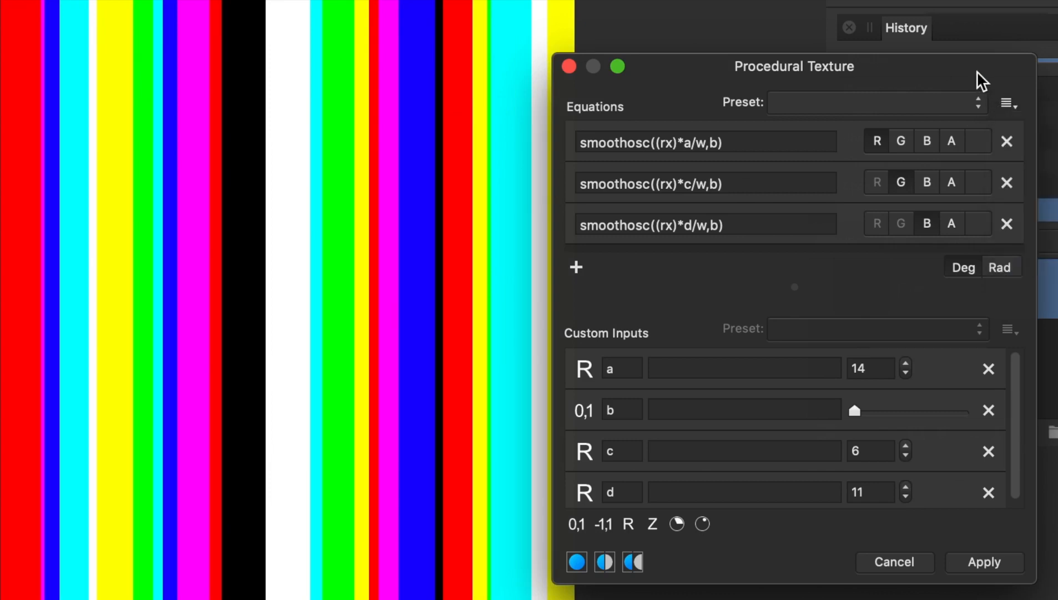
{"action": "left_click", "coordinate": [976, 564]}
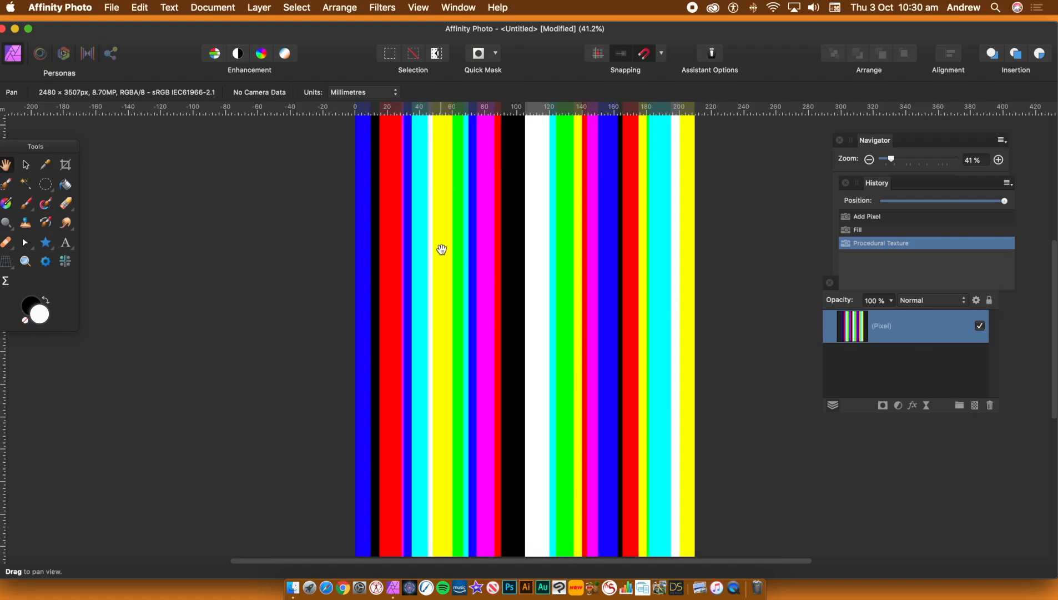
Step: Start the Mirror distort filter on the striped layer and set the number of mirrors to 9
{"action": "left_click", "coordinate": [378, 8]}
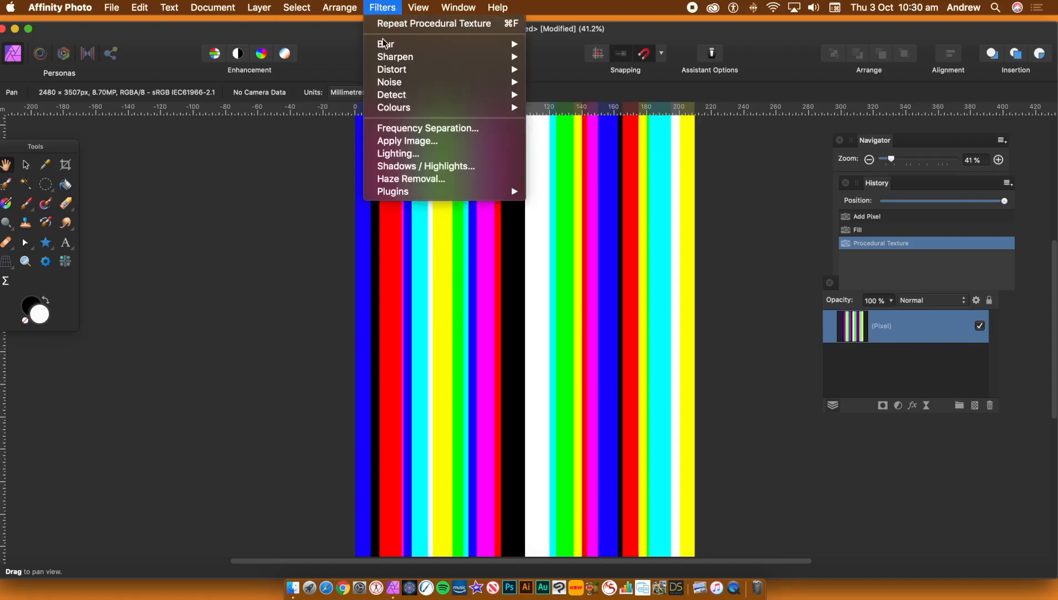
{"action": "mouse_move", "coordinate": [392, 74]}
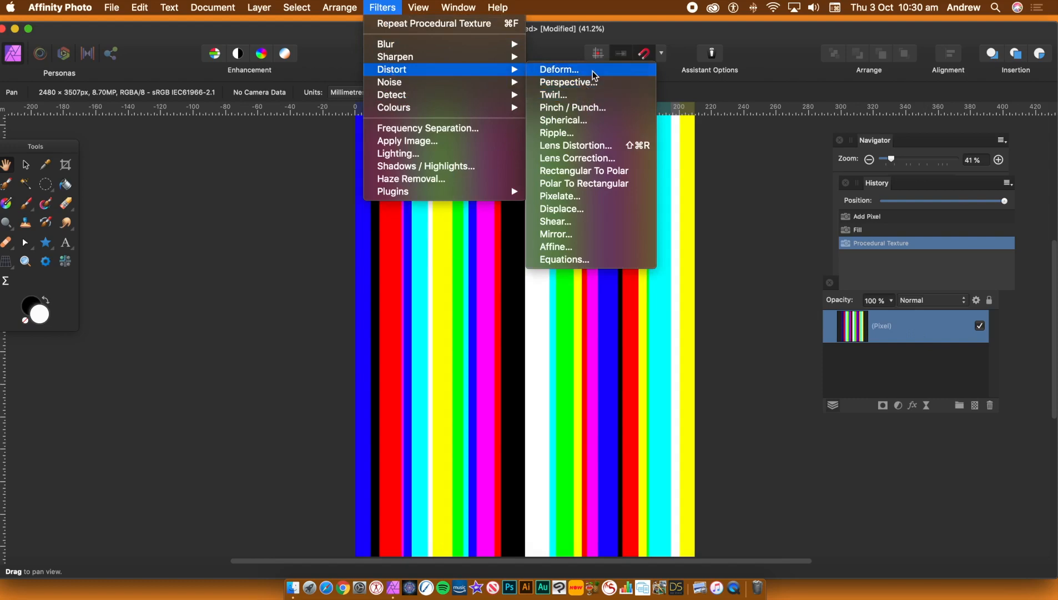
{"action": "left_click", "coordinate": [577, 234]}
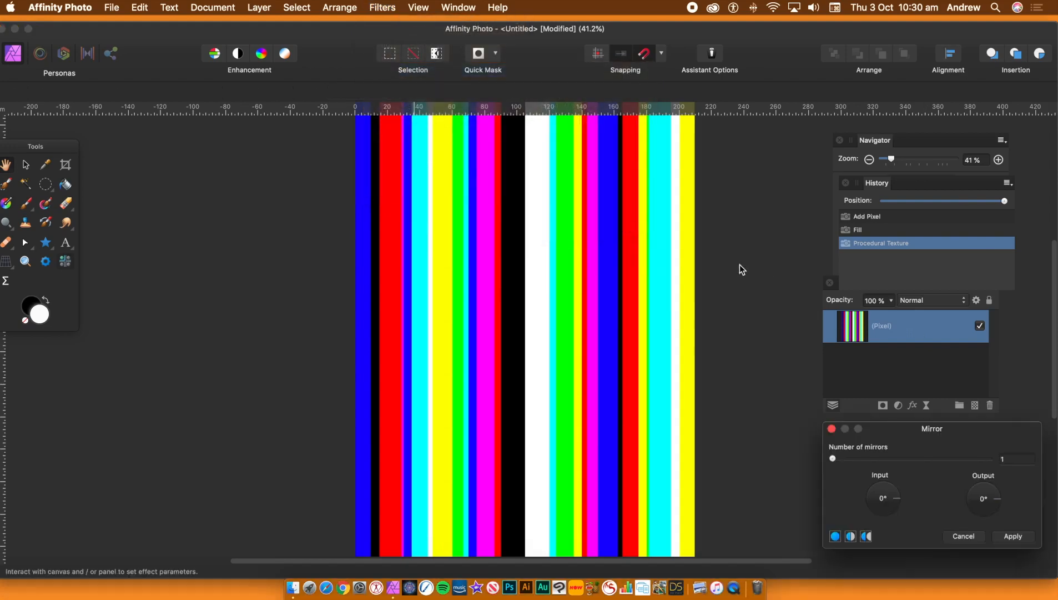
{"action": "left_click_drag", "start_coordinate": [855, 460], "coordinate": [898, 458]}
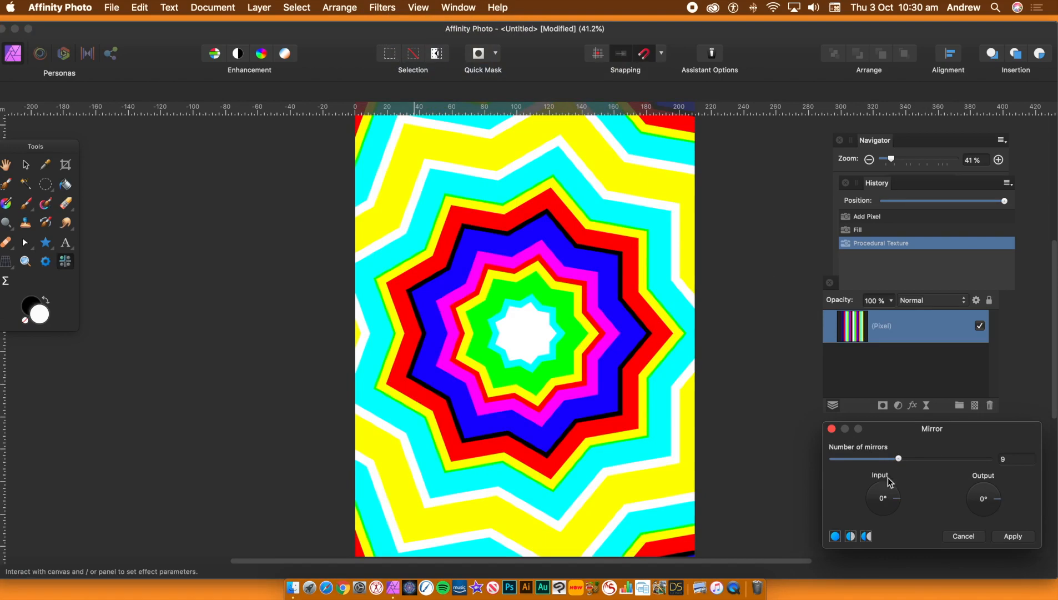
Step: Set the mirror input angle to 45°, move the mirror centre slightly up and right of the page centre, and apply the filter
{"action": "left_click_drag", "start_coordinate": [899, 502], "coordinate": [900, 489]}
{"action": "left_click_drag", "start_coordinate": [563, 398], "coordinate": [573, 309]}
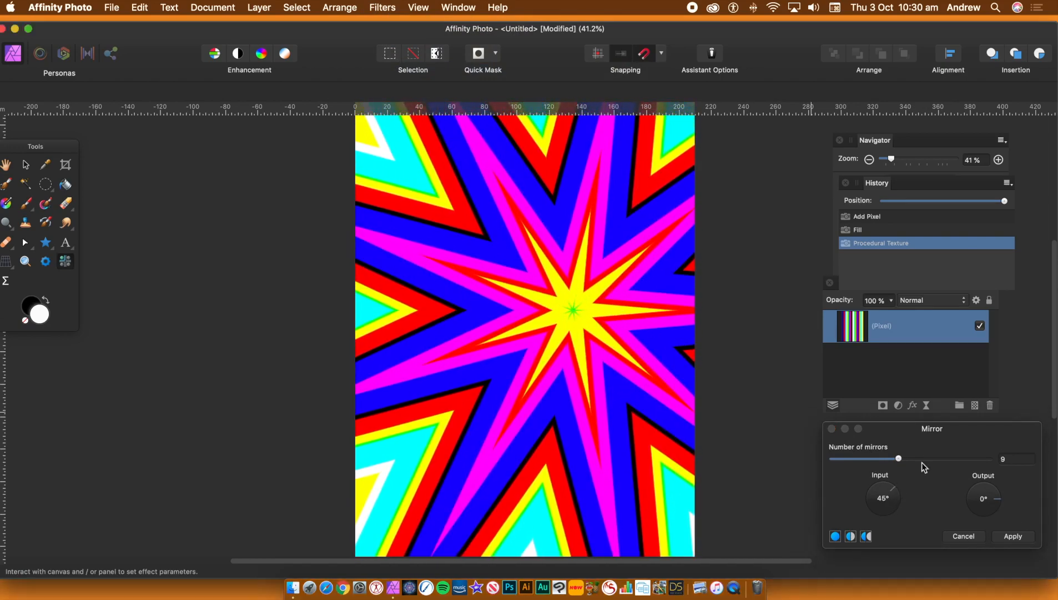
{"action": "left_click", "coordinate": [1014, 537]}
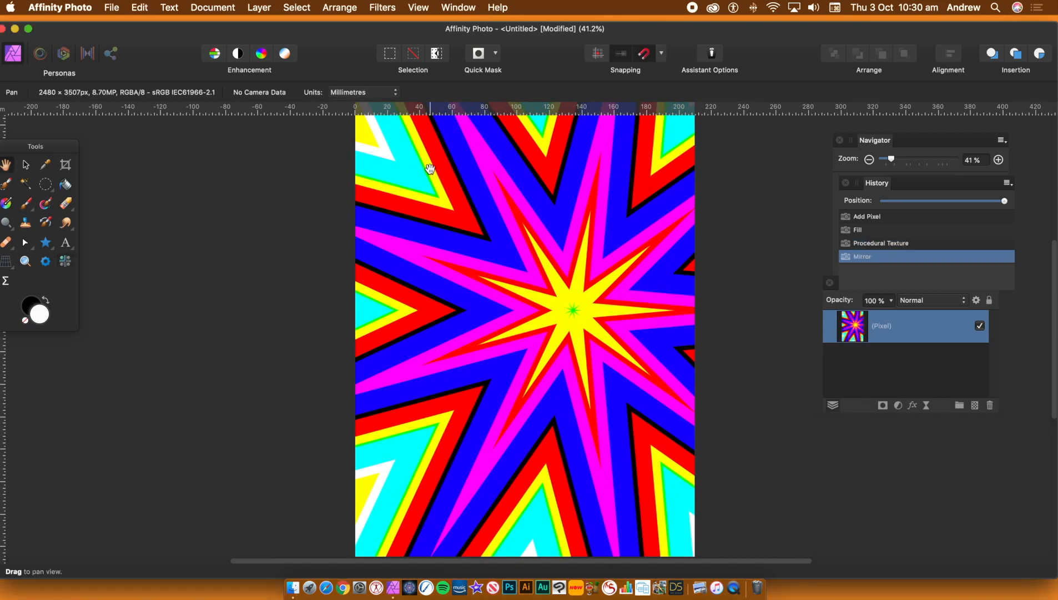